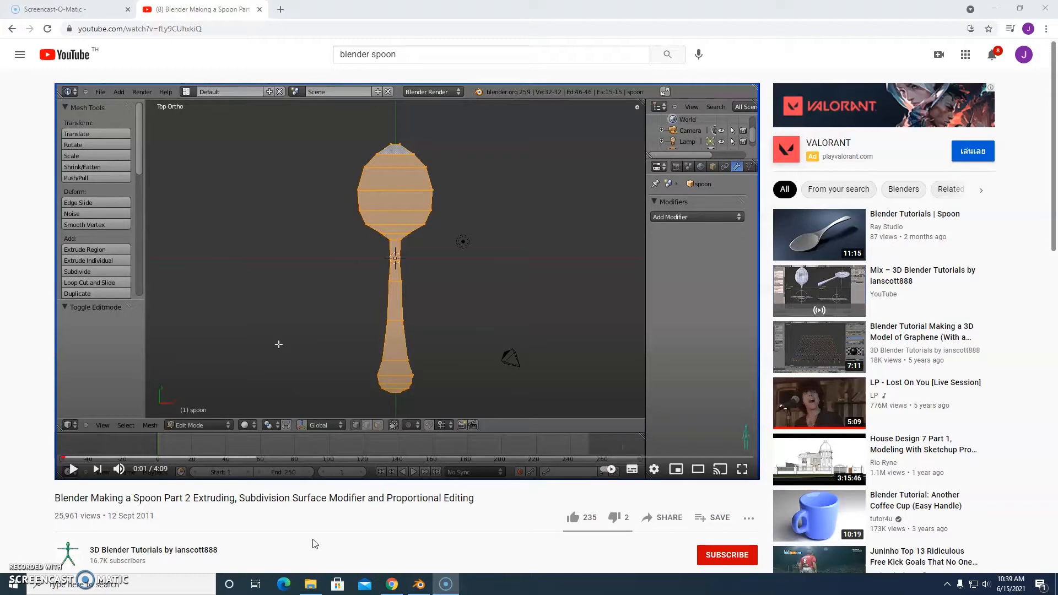
- Switch to Blender and examine the extruded spoon mesh from the top and in perspective
left_click(418, 584)
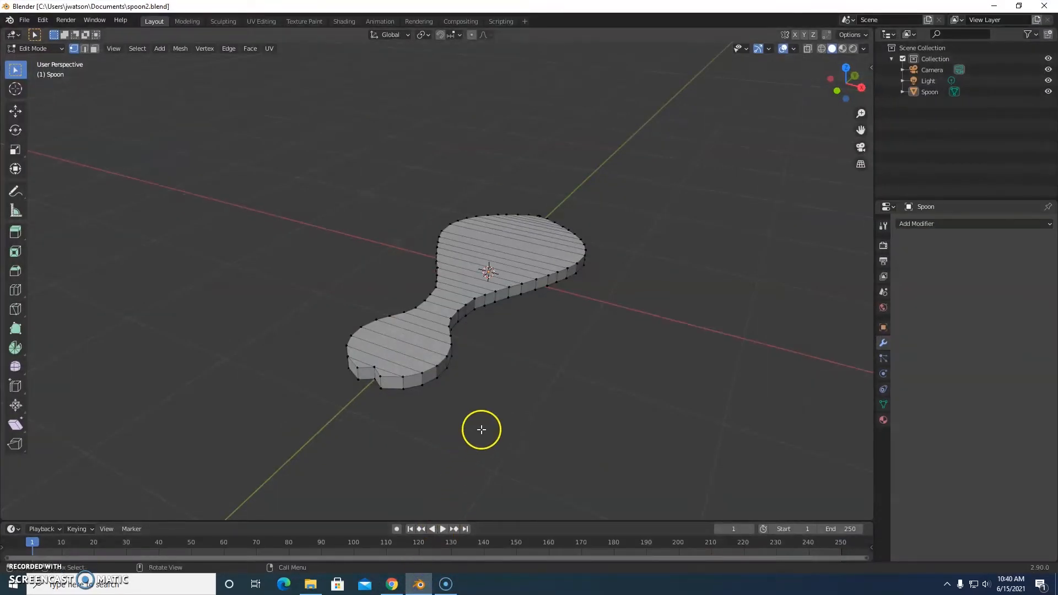
middle_click_drag(517, 309, 512, 336)
key("KP_7")
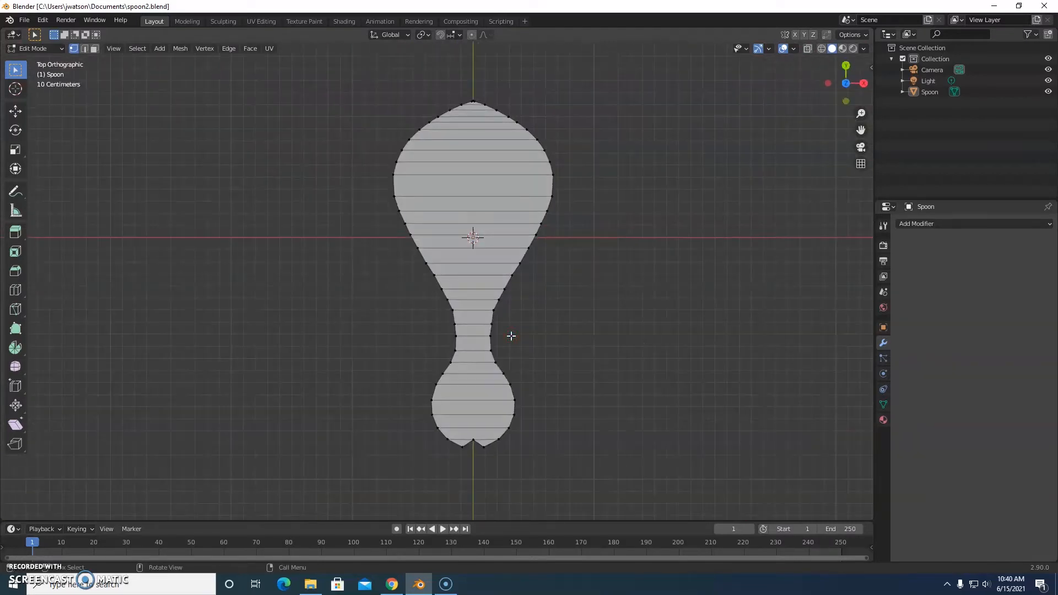
middle_click_drag(611, 356, 535, 287)
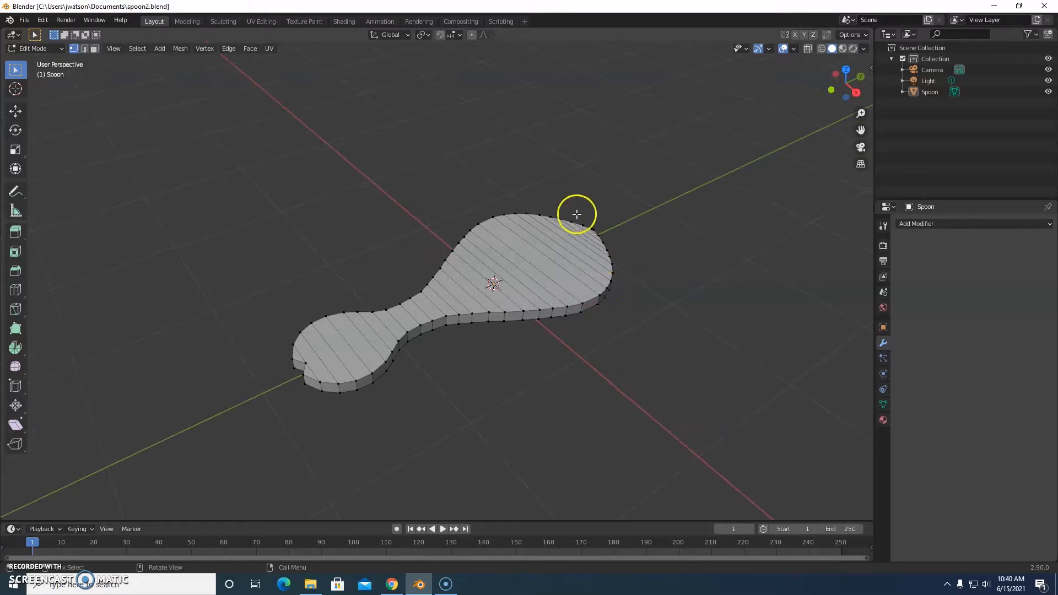
middle_click_drag(529, 394, 576, 393)
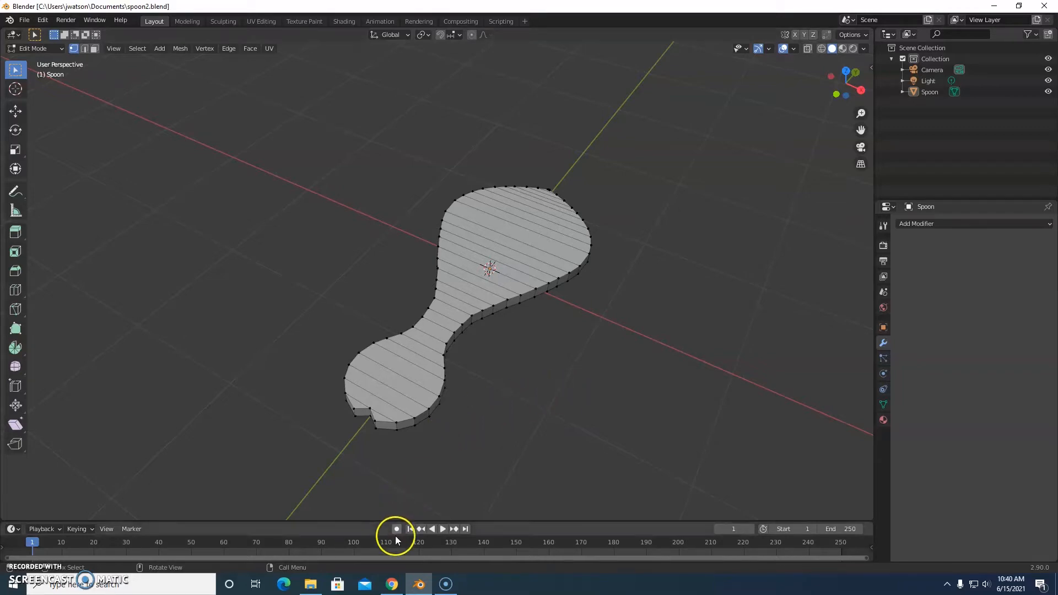
- Switch to Chrome and run a Google image search for "3d mesh" in a new tab
left_click(392, 585)
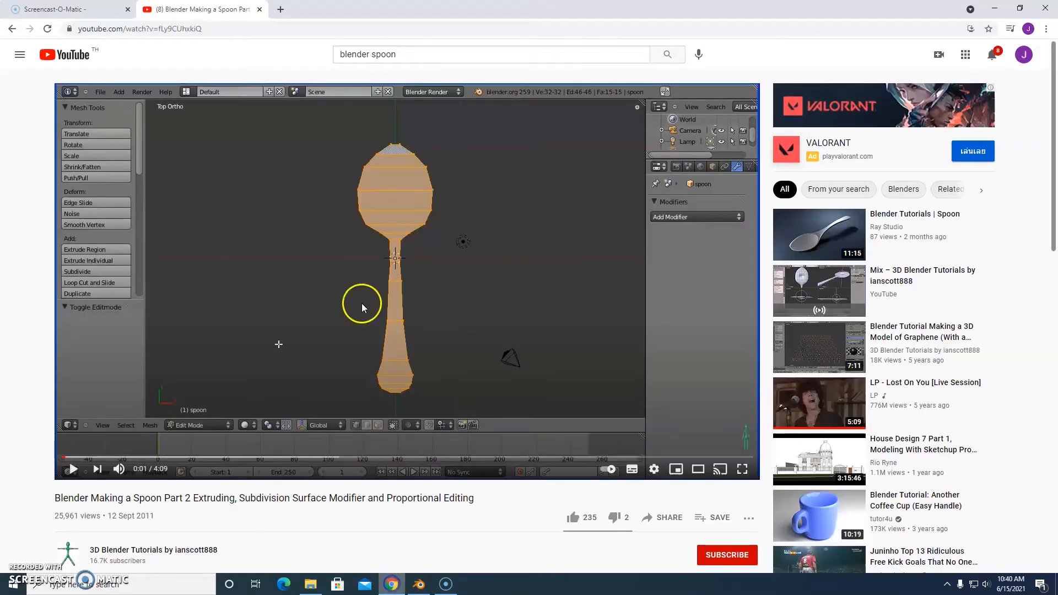
left_click(279, 10)
type("3d mesh")
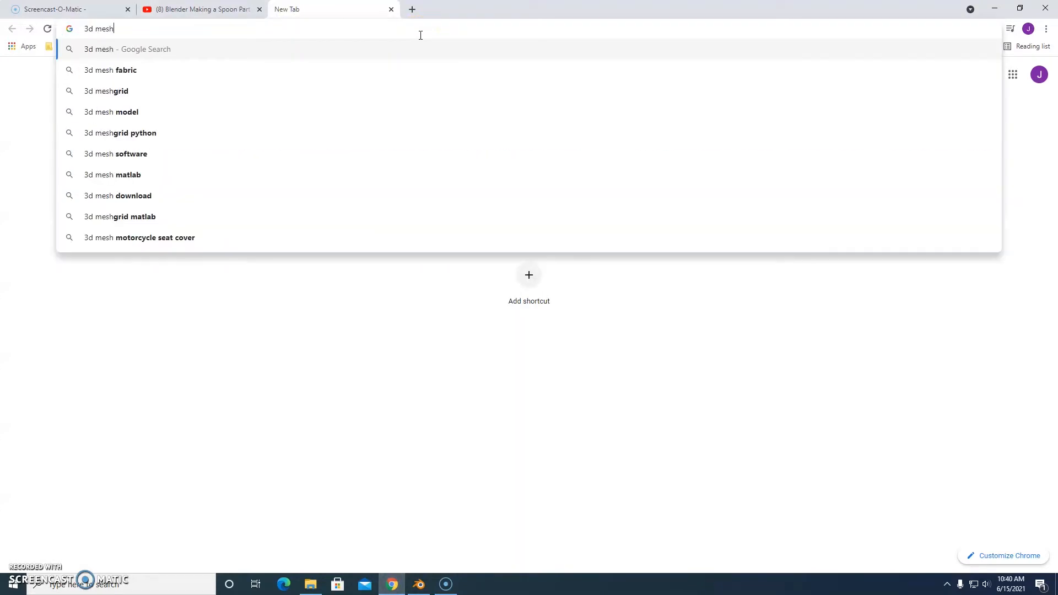
key("Return")
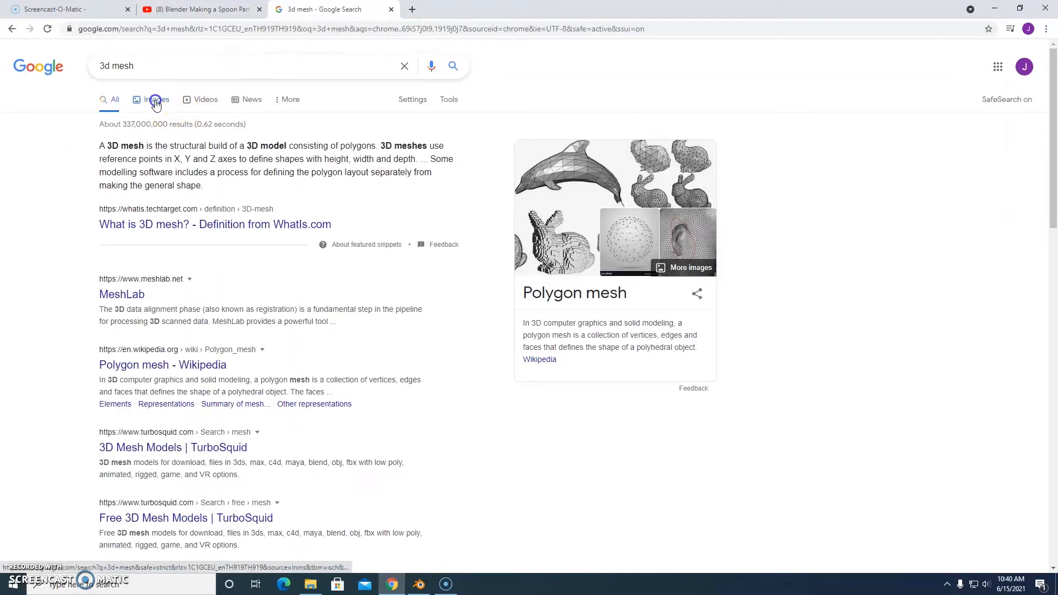
left_click(156, 103)
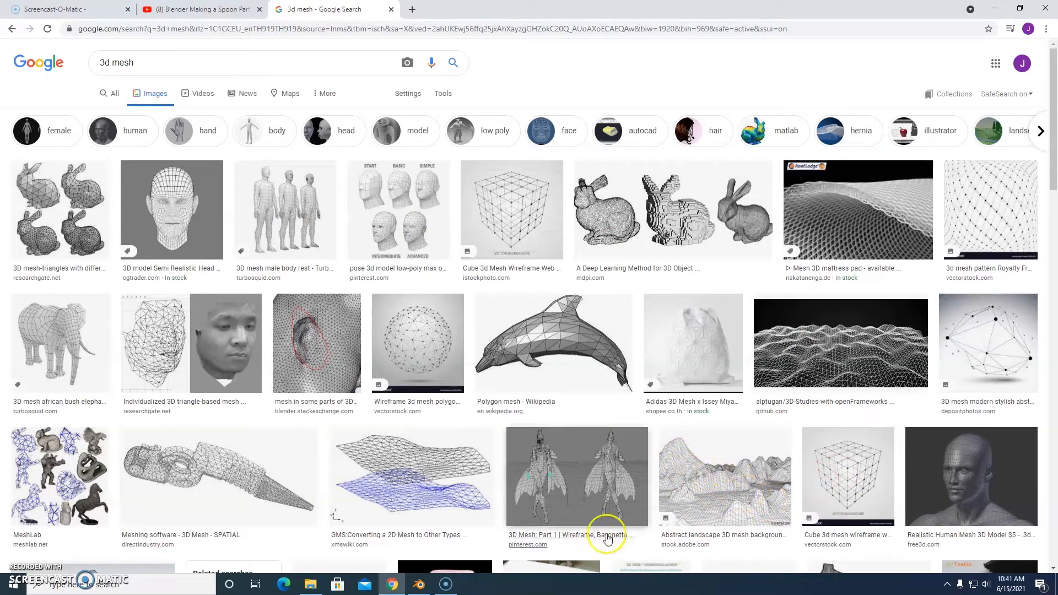
- Switch back to Blender and add a Subdivision Surface modifier to the spoon with viewport levels set to 2
left_click(419, 585)
middle_click_drag(479, 353, 502, 364)
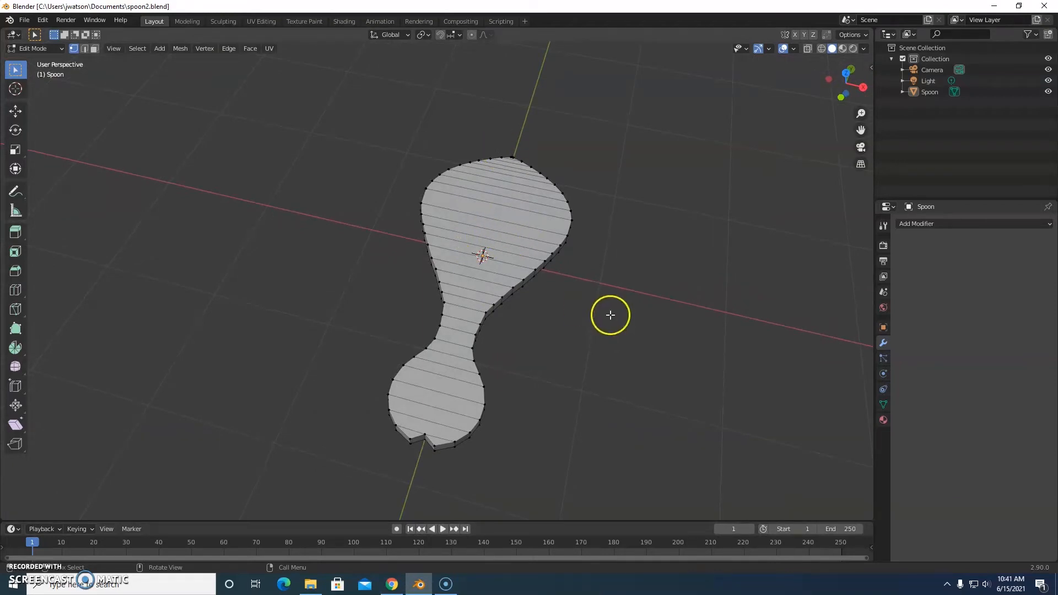
left_click(953, 225)
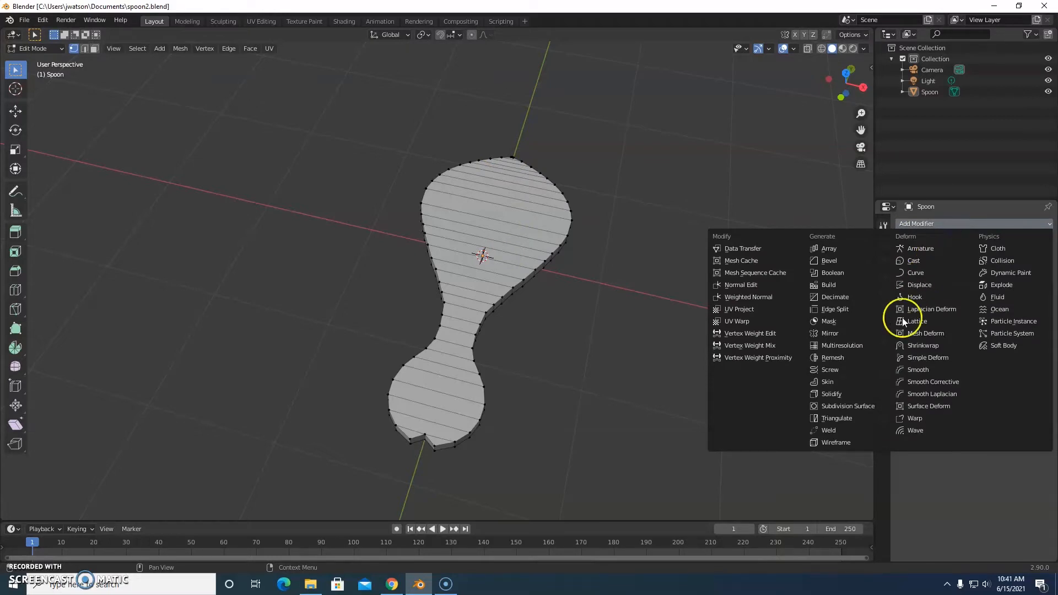
left_click(849, 408)
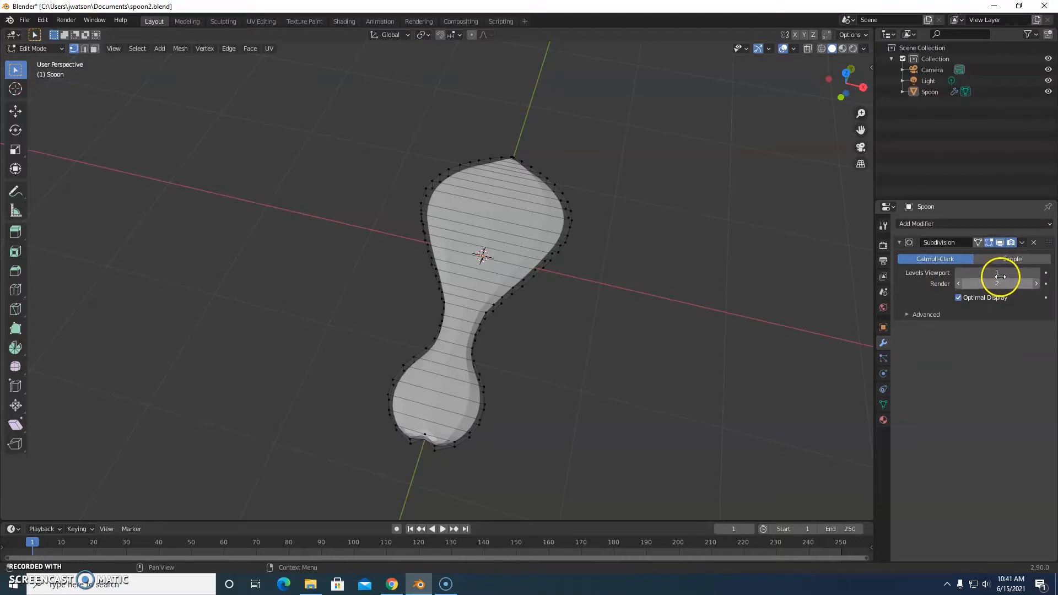
left_click(1035, 272)
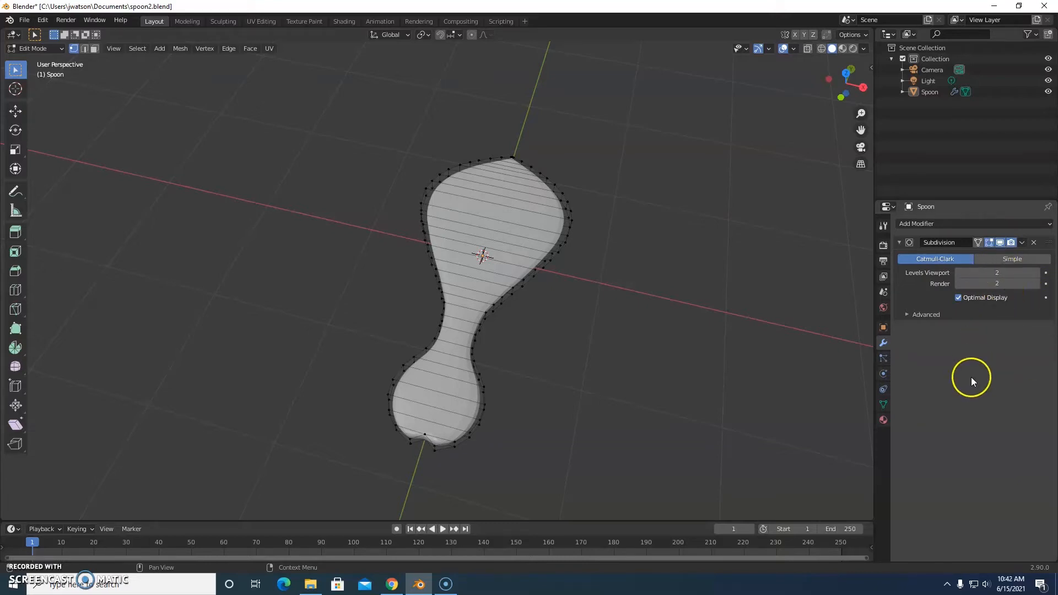
- Put the spoon in Object Mode and apply its Subdivision modifier to the mesh
left_click(1023, 243)
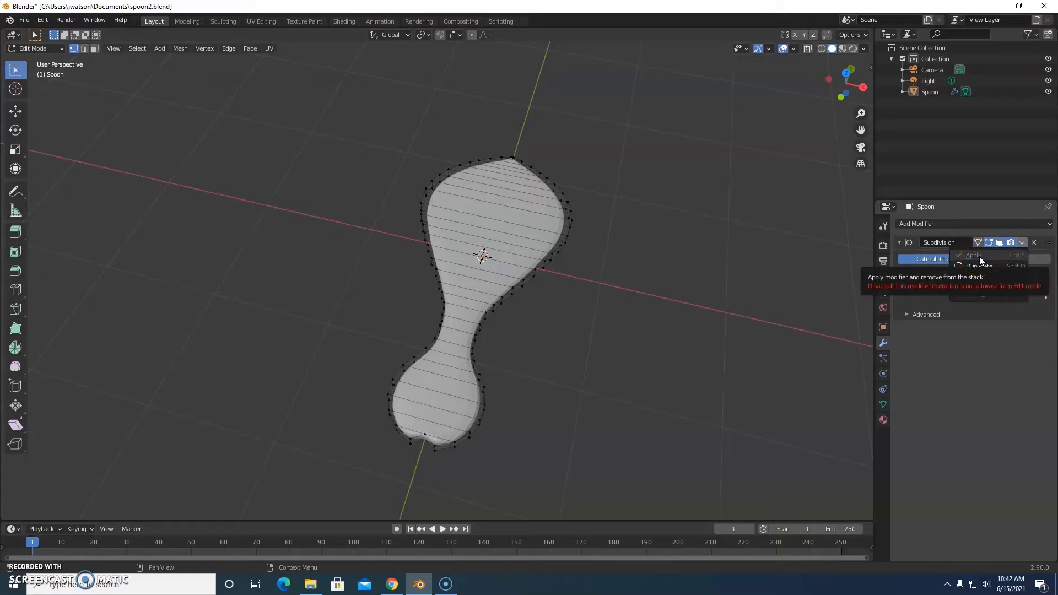
left_click(62, 51)
left_click(54, 59)
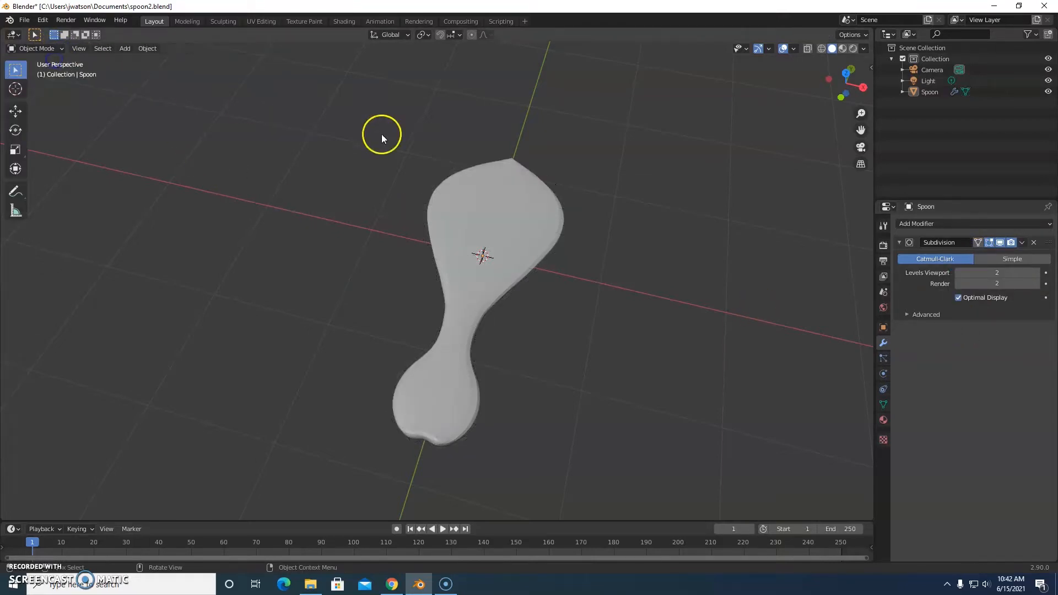
left_click(1022, 242)
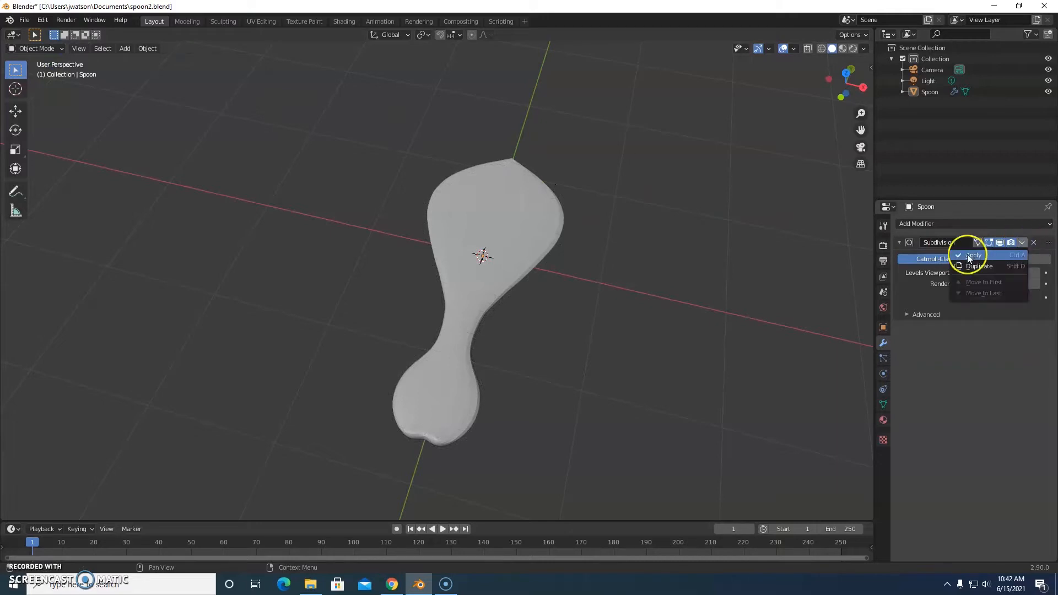
left_click(985, 257)
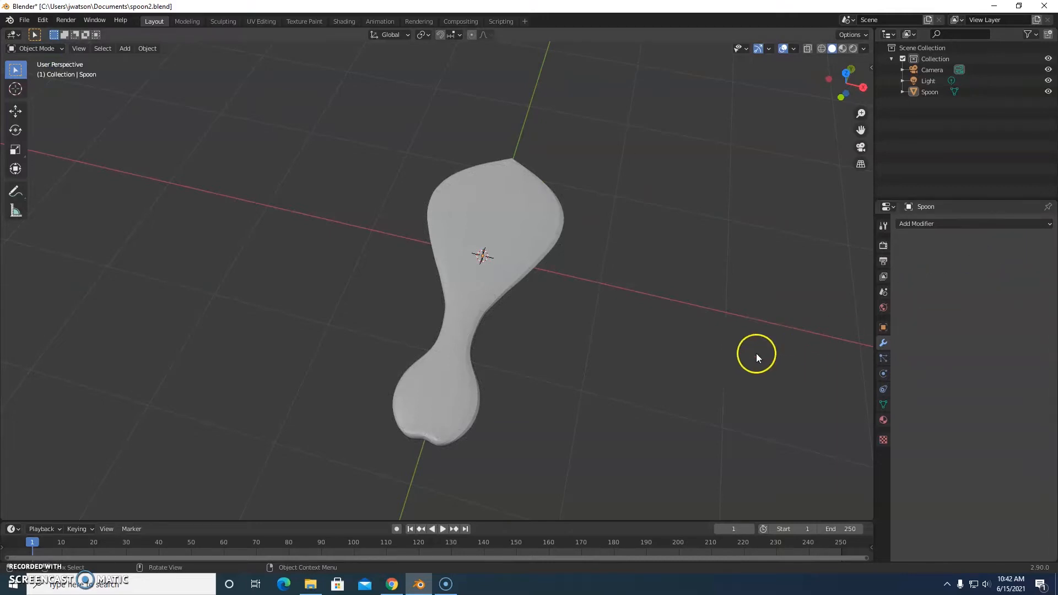
- Return the spoon to Edit Mode and examine the subdivided mesh, ending on the bowl in top orthographic view
mouse_move(603, 366)
middle_mouse_down()
mouse_move(571, 227)
mouse_move(567, 289)
mouse_move(588, 322)
mouse_move(682, 333)
mouse_move(702, 342)
mouse_move(698, 357)
mouse_move(695, 297)
mouse_move(690, 276)
mouse_move(625, 381)
mouse_move(550, 371)
mouse_move(529, 324)
mouse_move(524, 268)
mouse_move(600, 350)
middle_mouse_up()
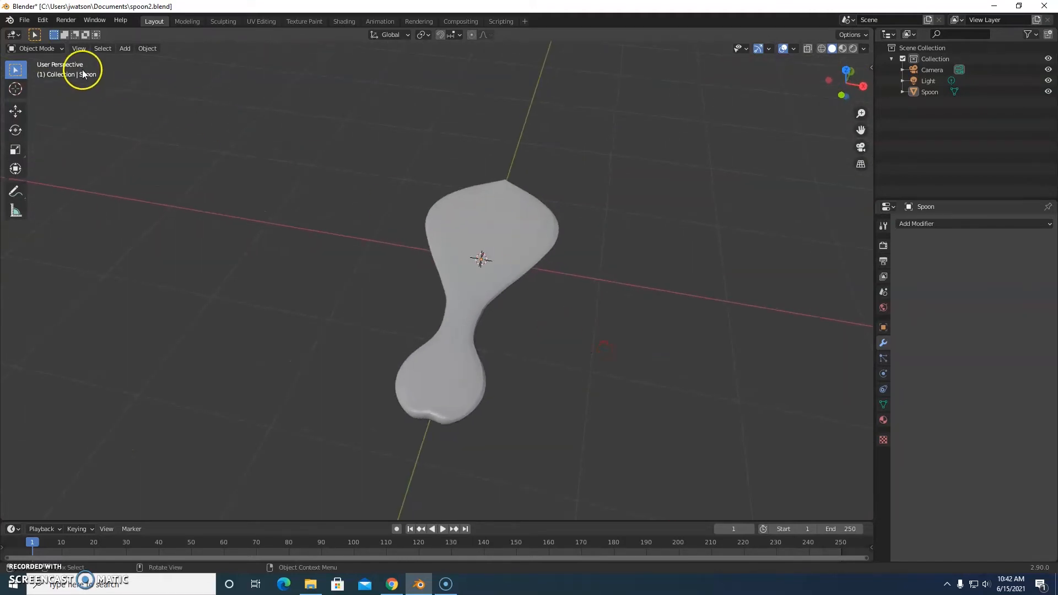
left_click(50, 47)
left_click(47, 71)
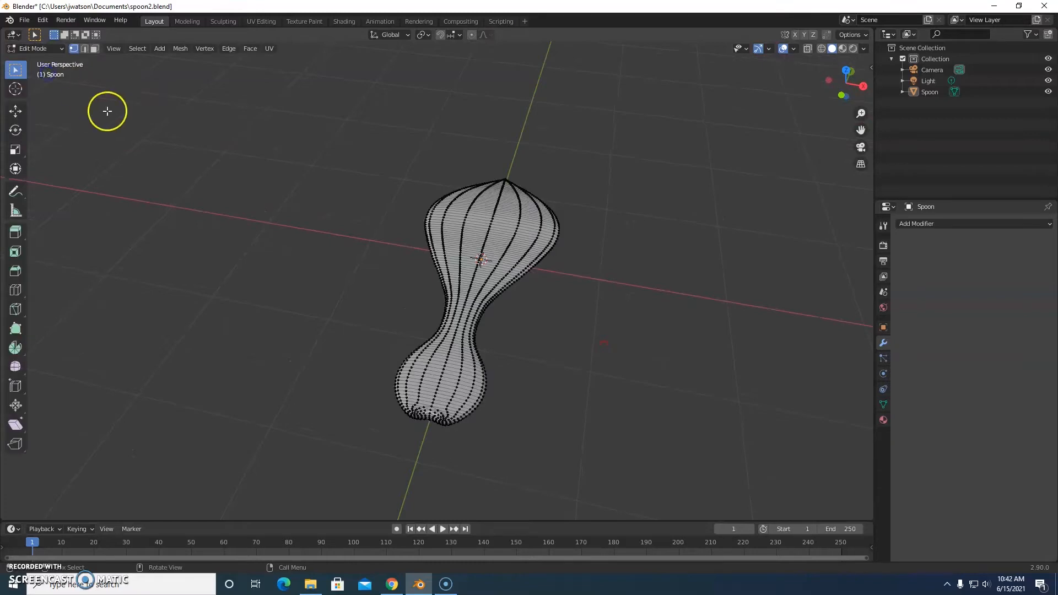
middle_click_drag(550, 248, 574, 332)
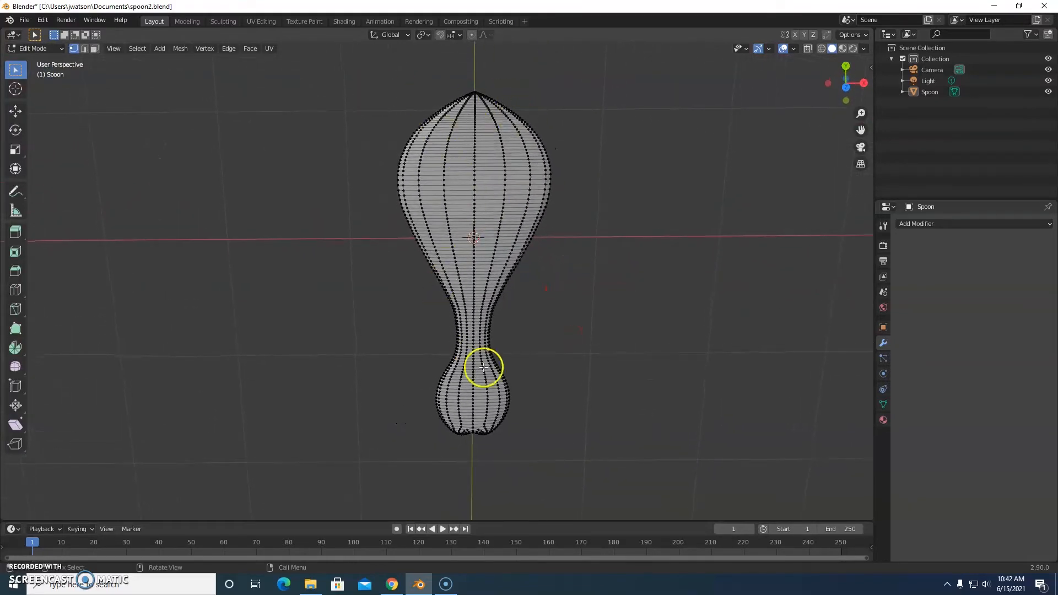
middle_click_drag(550, 383, 483, 114)
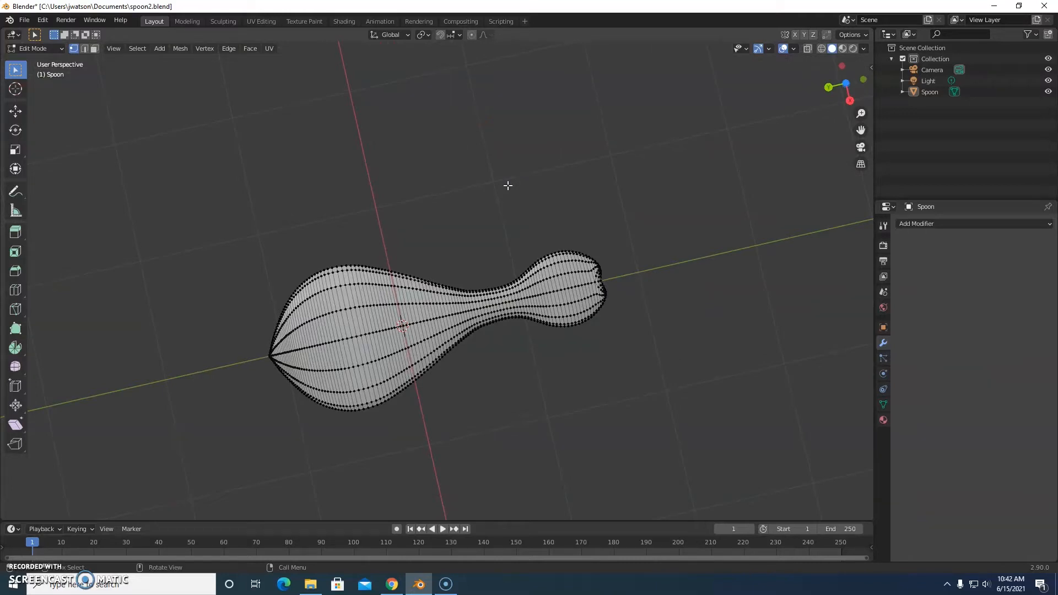
key("KP_7")
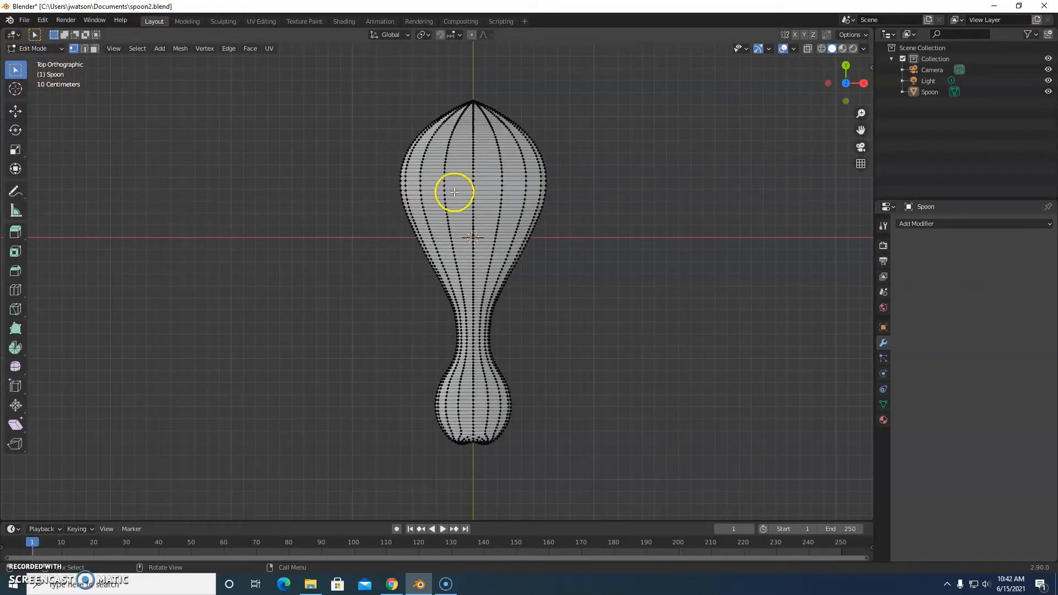
scroll(469, 185, "up", 3)
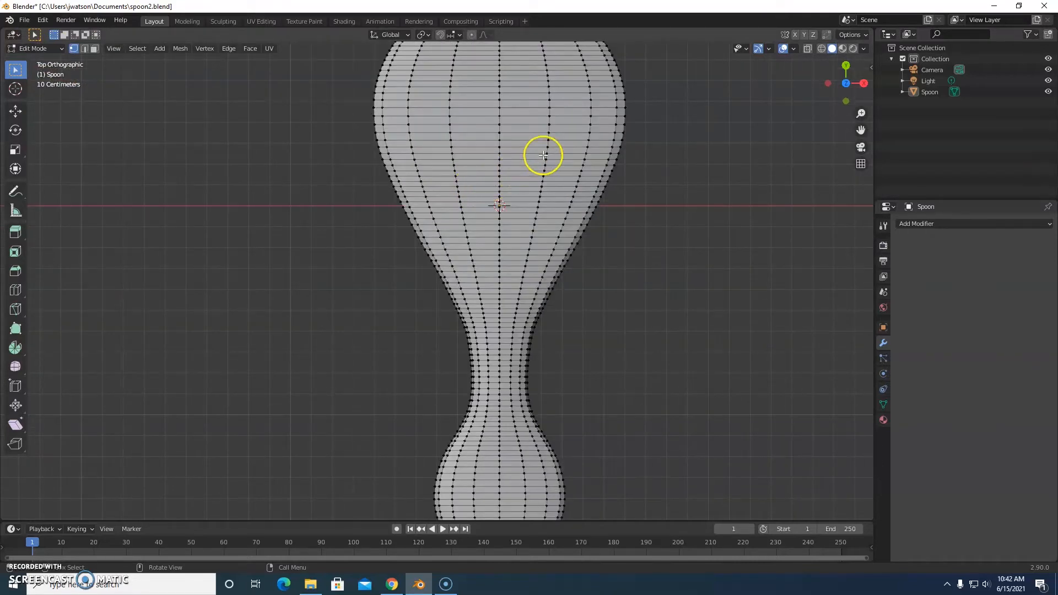
middle_click_drag(555, 125, 553, 278, "shift")
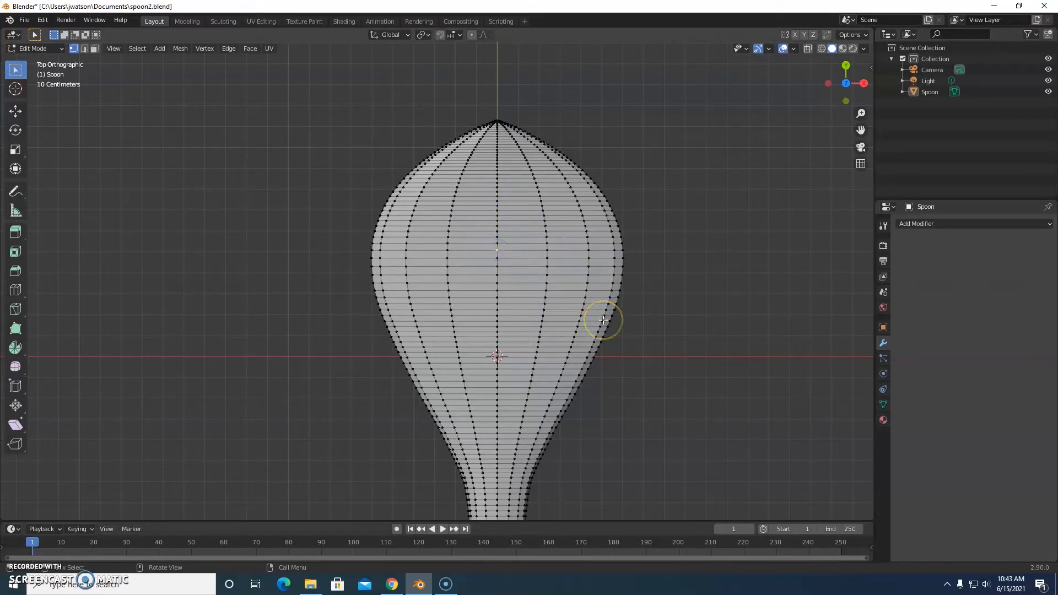
left_click(550, 269)
key("g")
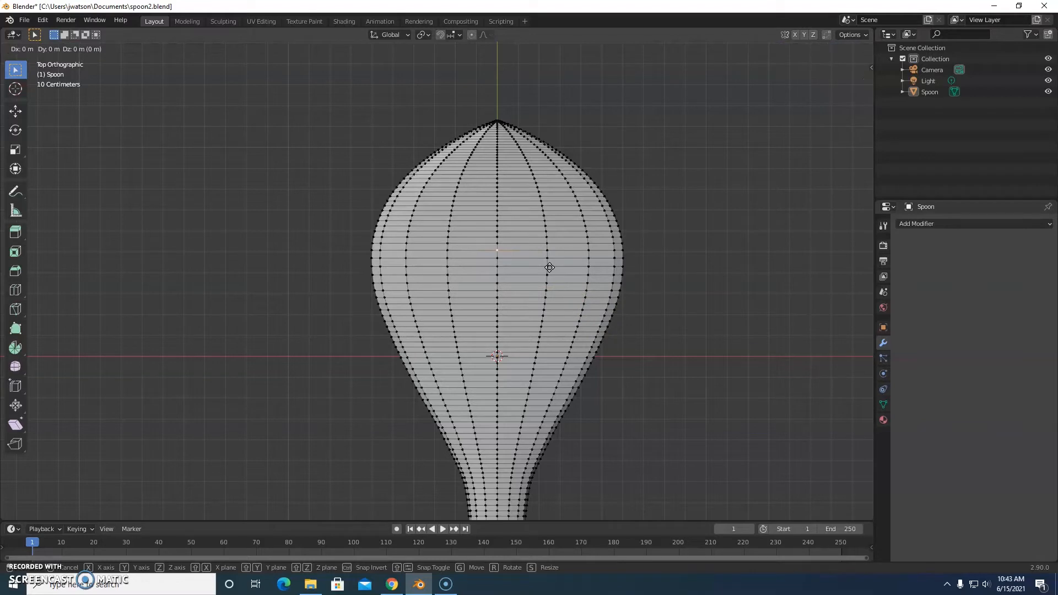
key("z")
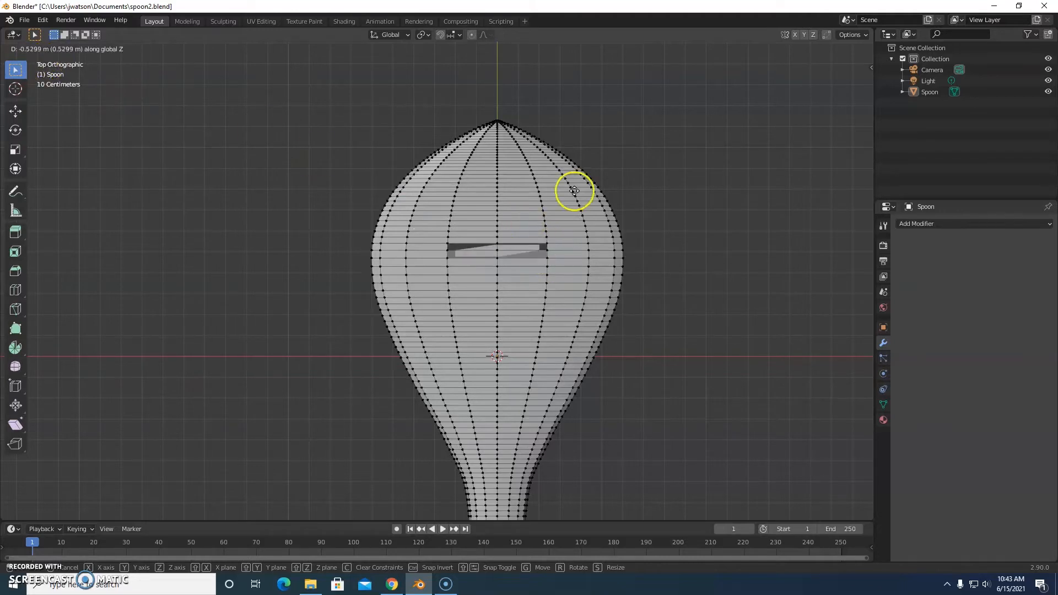
right_click(576, 248)
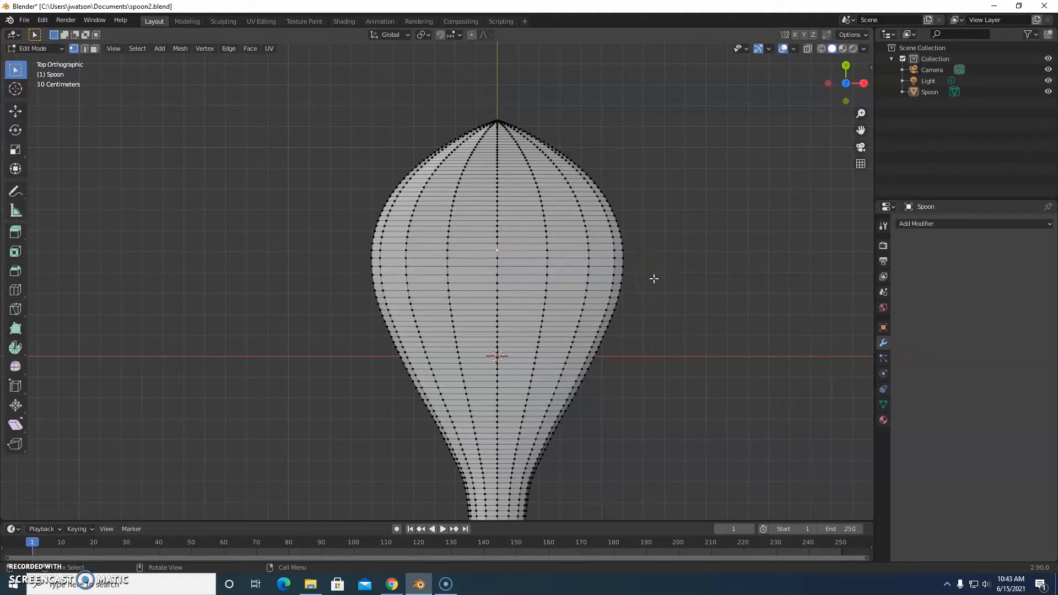
- Split the 3D viewport into Quad View to show the top, front and right views together
left_click(113, 49)
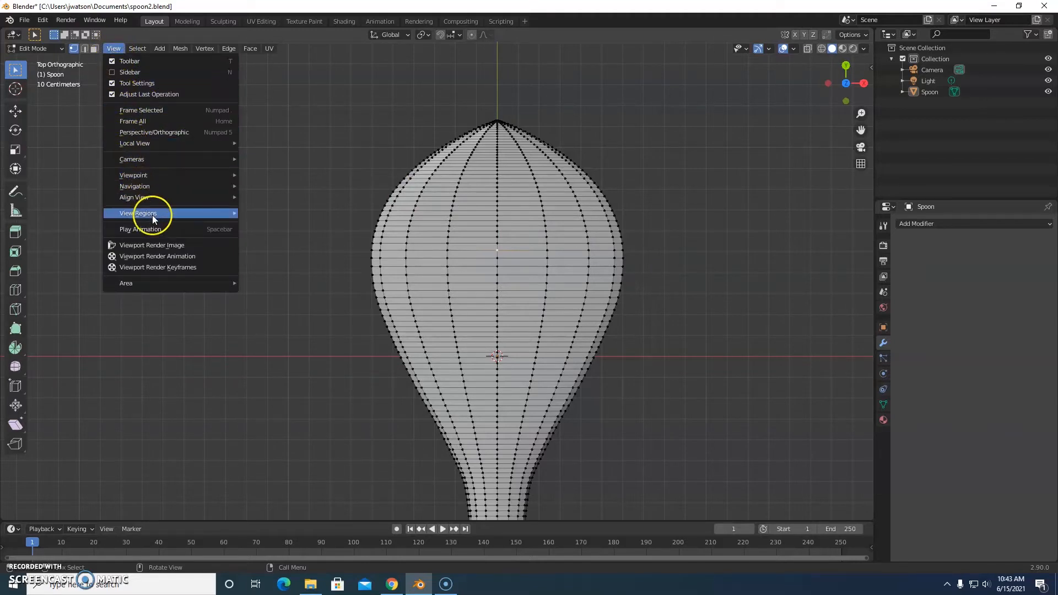
mouse_move(154, 218)
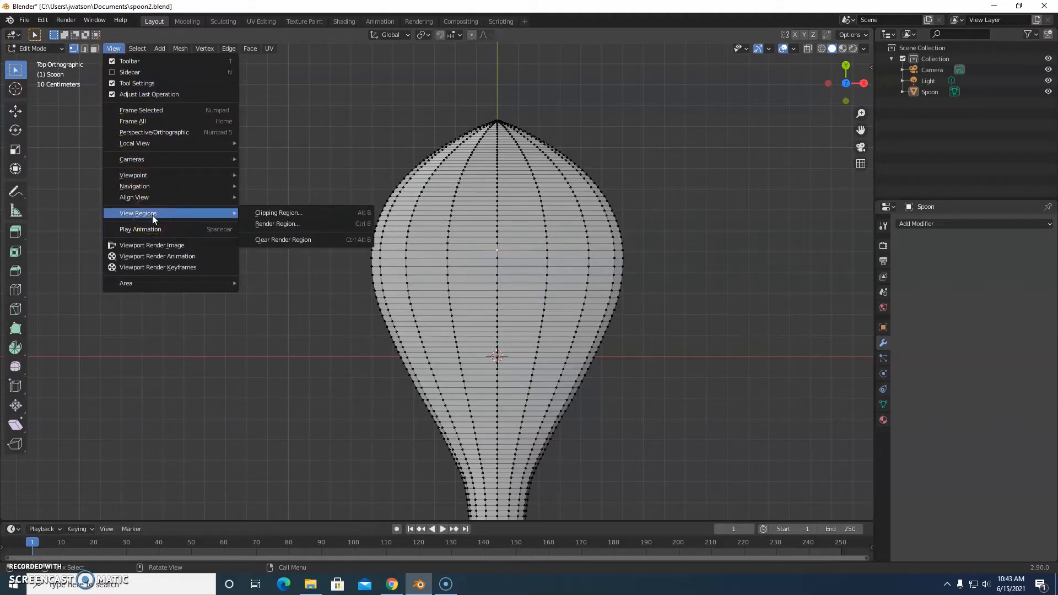
mouse_move(156, 283)
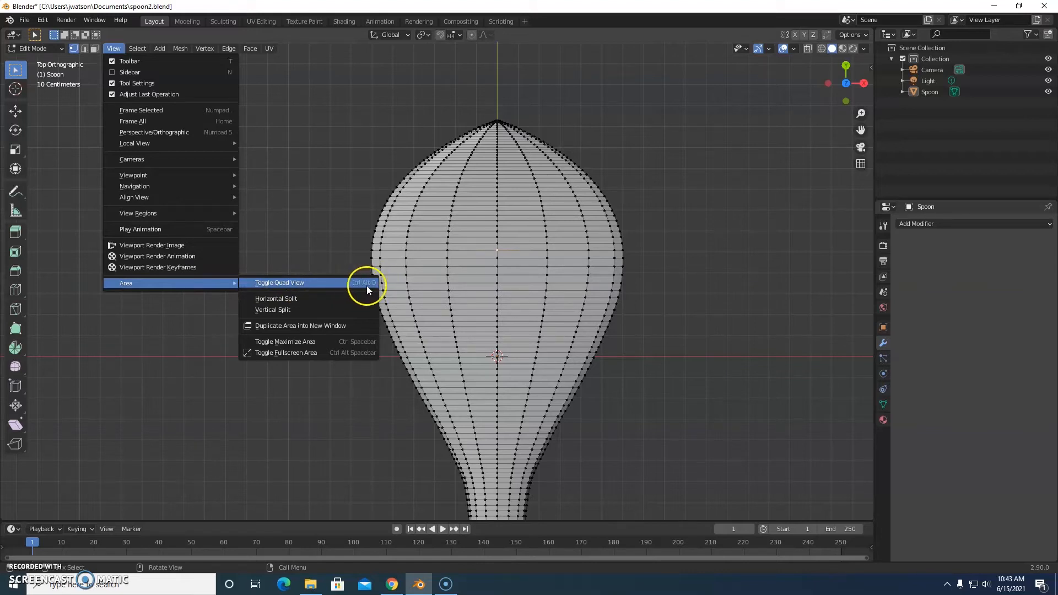
left_click(321, 282)
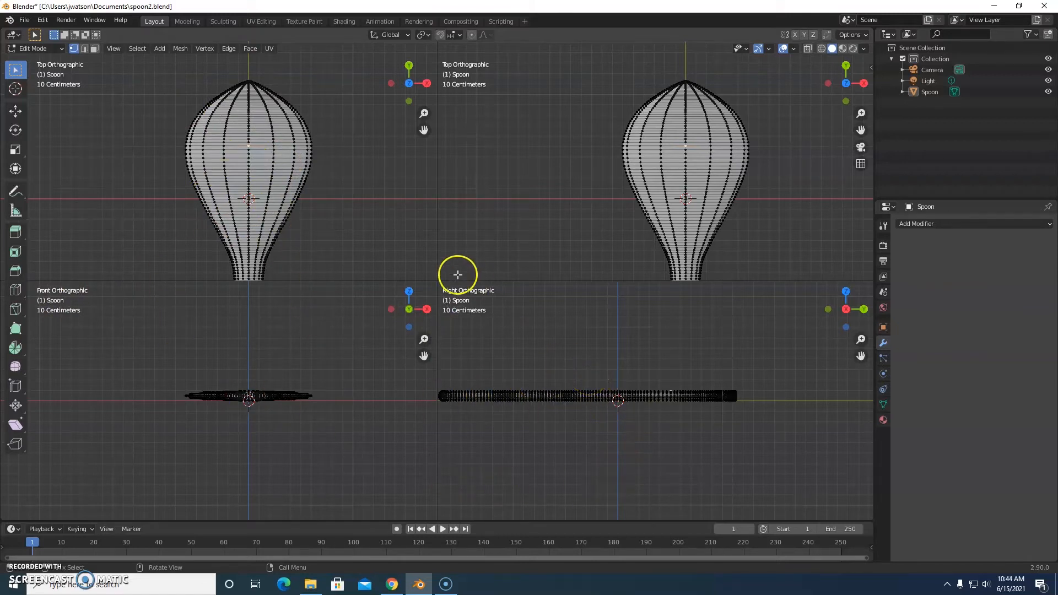
- Select the single vertex at the center of the spoon's bowl and move it downward along the global Z axis
scroll(236, 149, "up", 2)
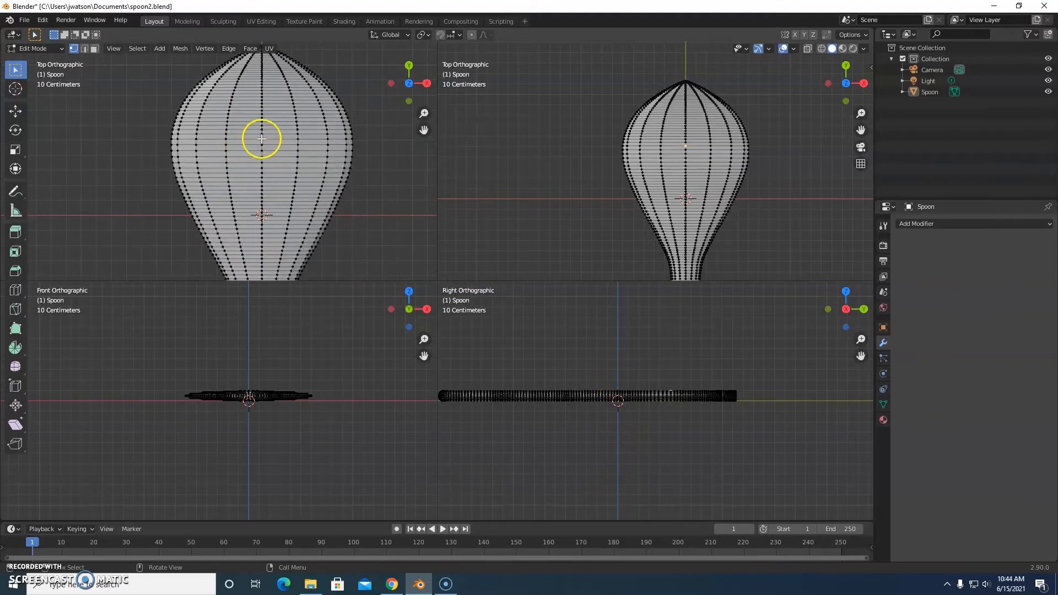
left_click(262, 139)
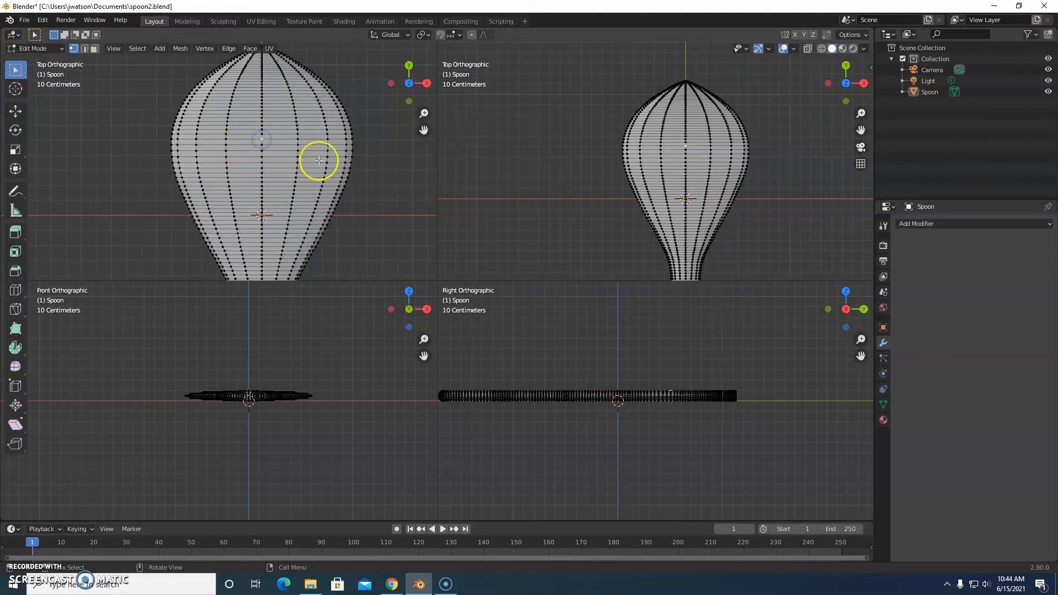
key("g")
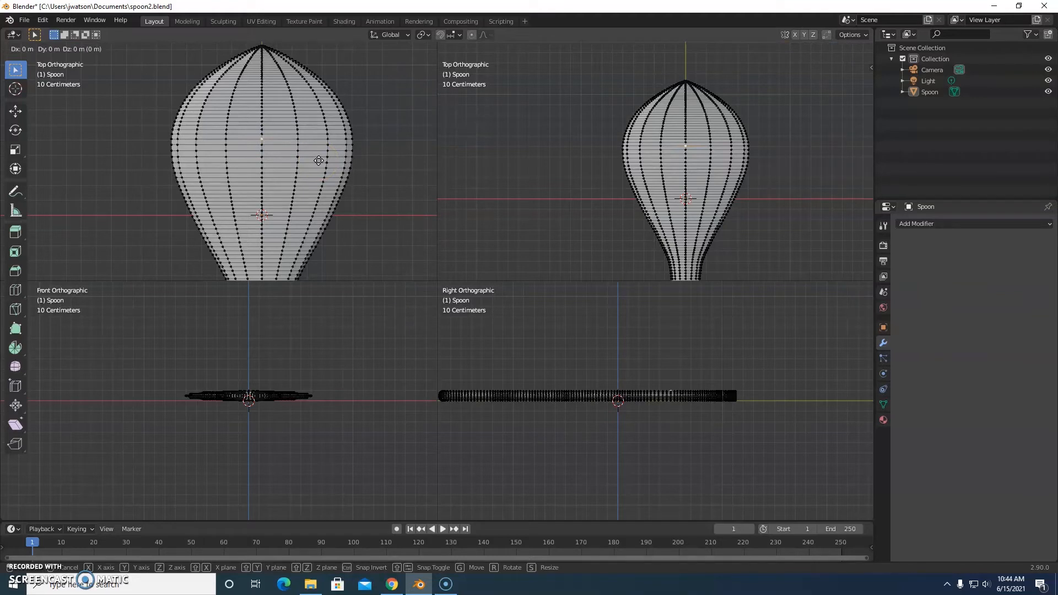
key("z")
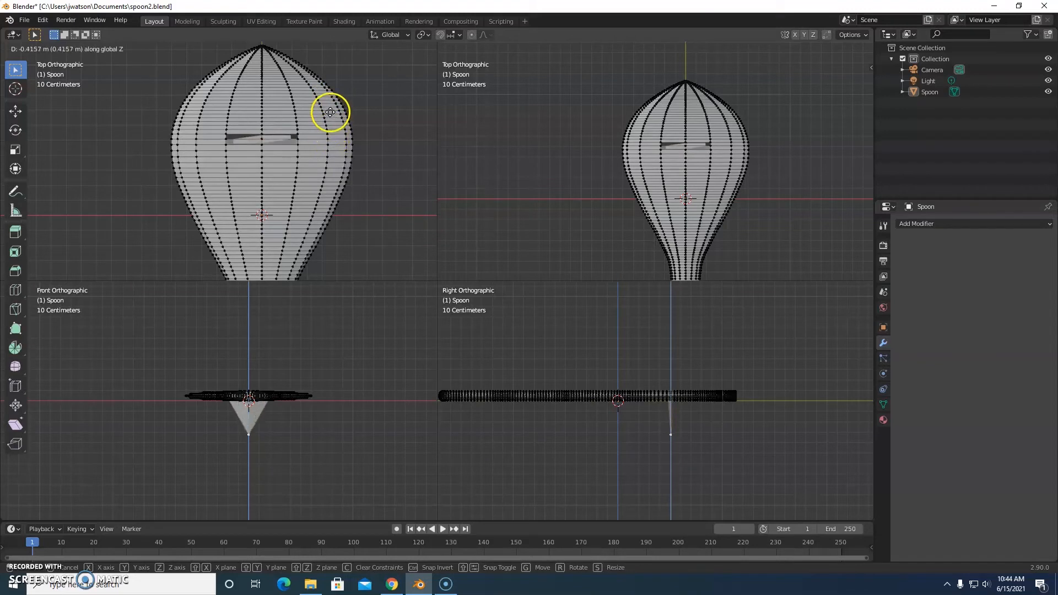
left_click(331, 107)
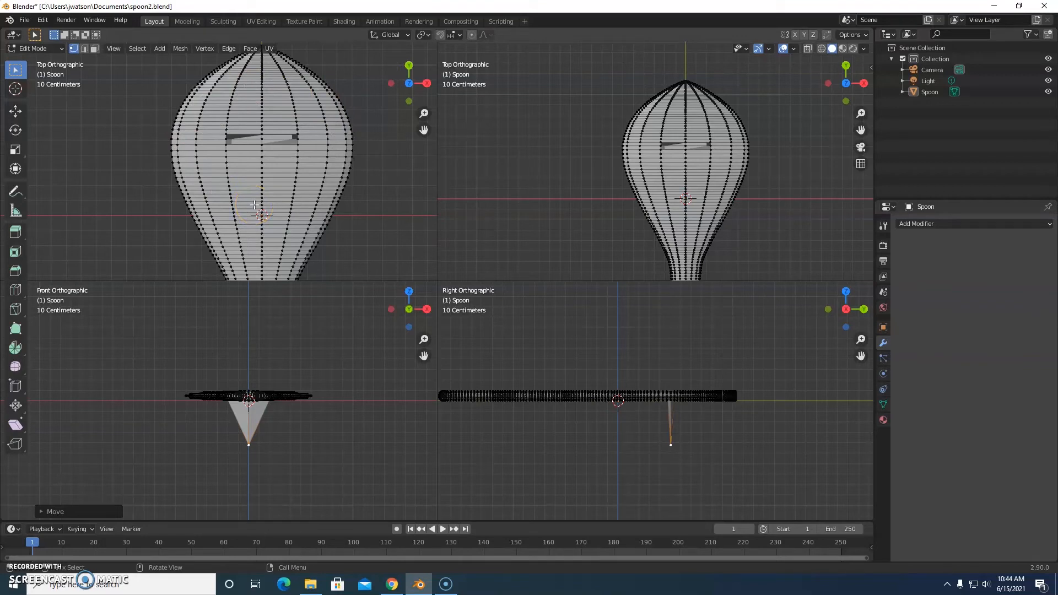
- Undo the single-vertex move, then reselect the vertex at the bowl's center with proportional editing turned on
key("ctrl+z")
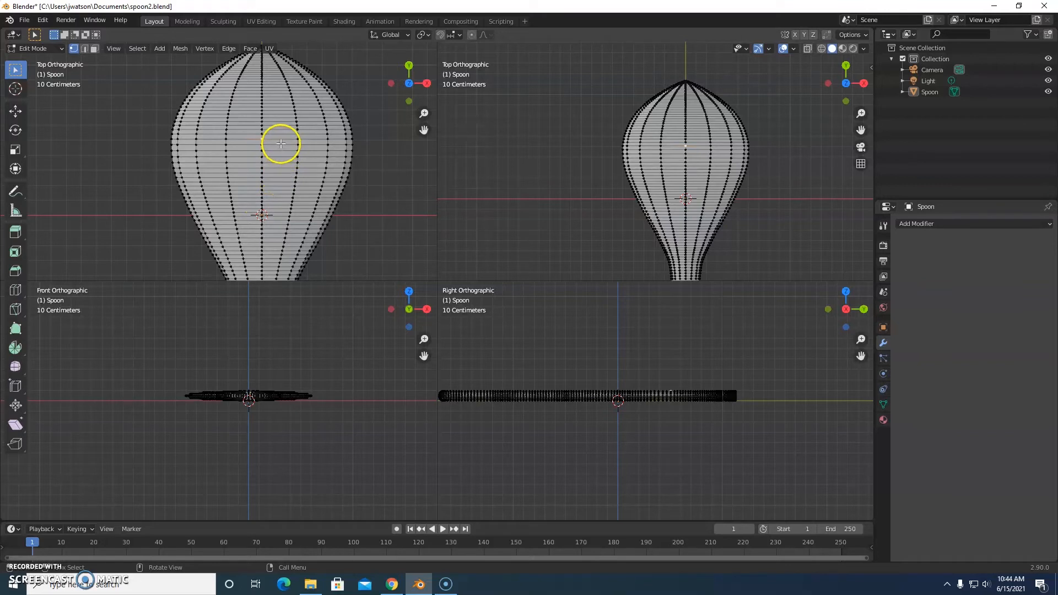
key("a")
key("alt+a")
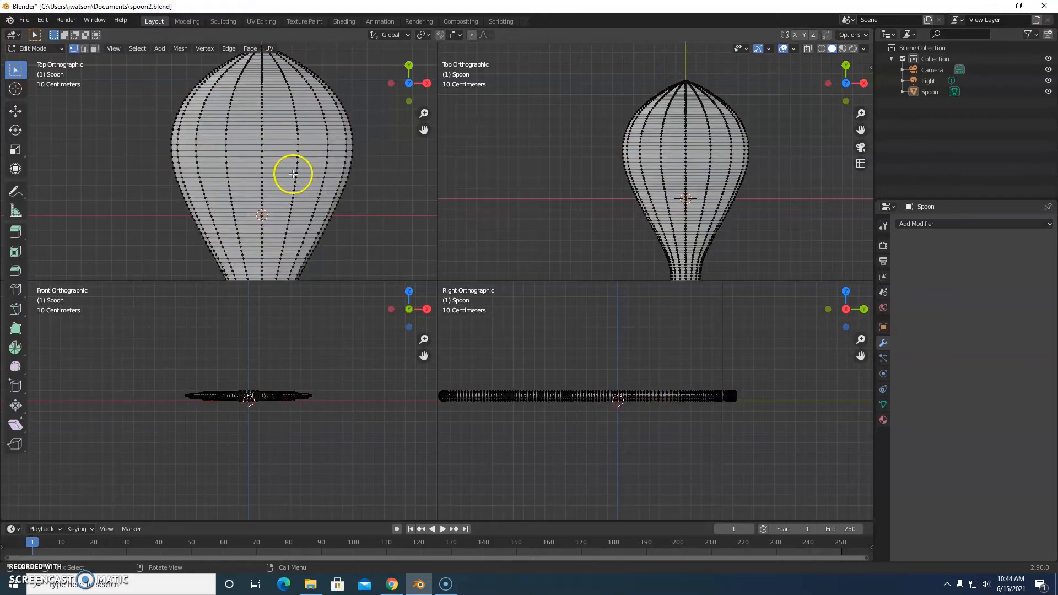
left_click(261, 144)
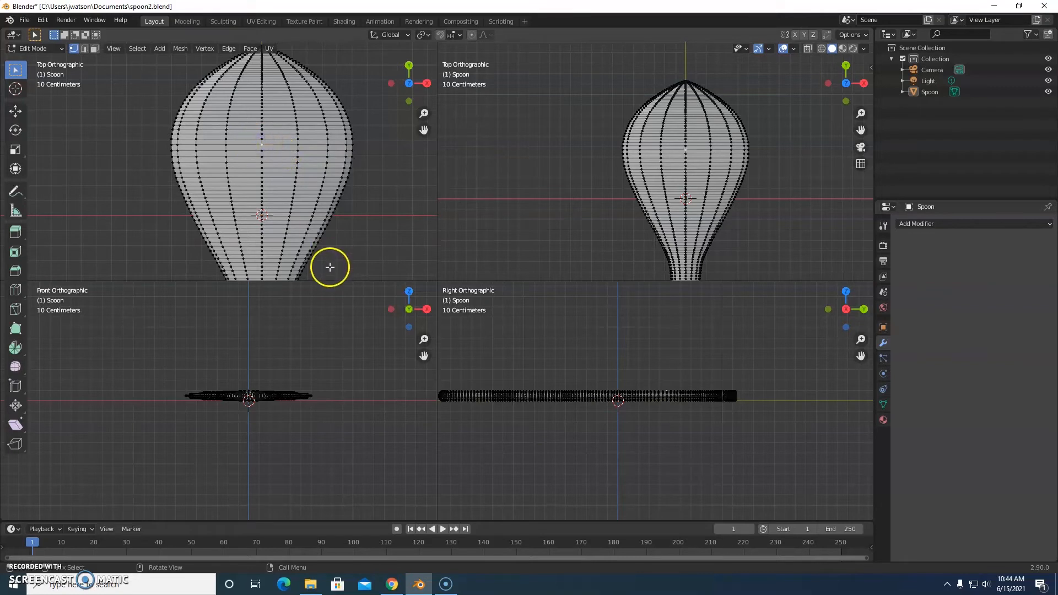
left_click(472, 35)
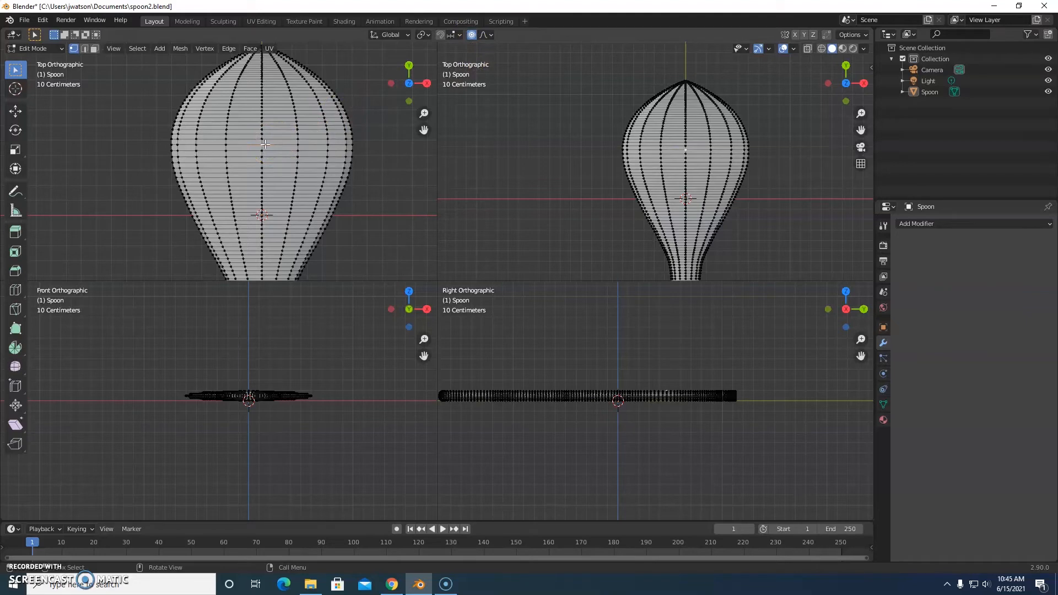
- Start moving the bowl's center vertex and try smaller and larger proportional influence sizes around it
mouse_move(264, 144)
left_mouse_down()
mouse_move(281, 149)
mouse_move(267, 142)
mouse_move(262, 160)
mouse_move(271, 156)
left_mouse_up()
scroll(271, 156, "down", 1)
scroll(272, 156, "up", 7)
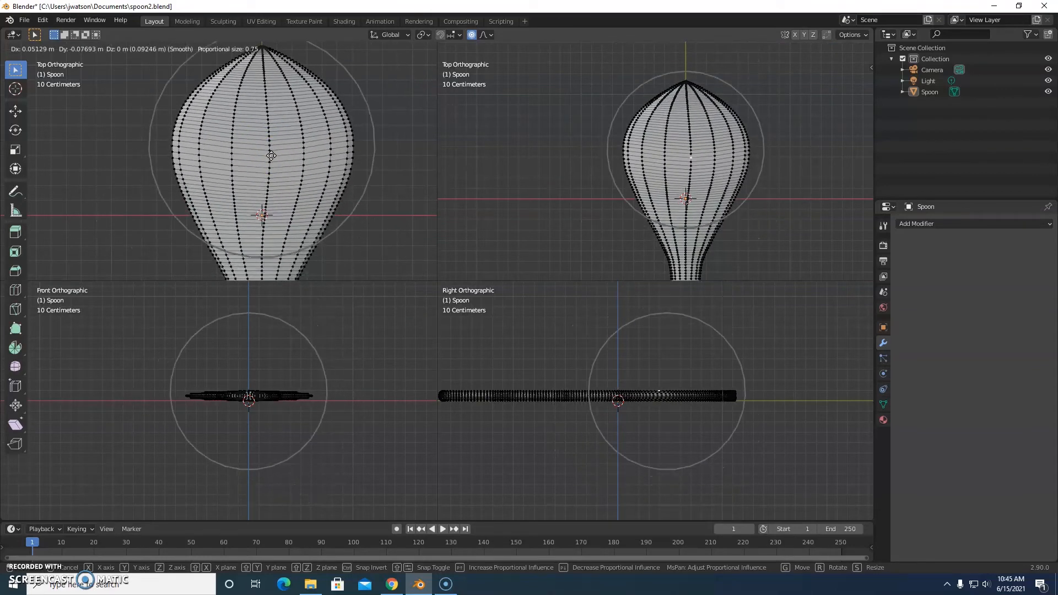
scroll(271, 156, "up", 9)
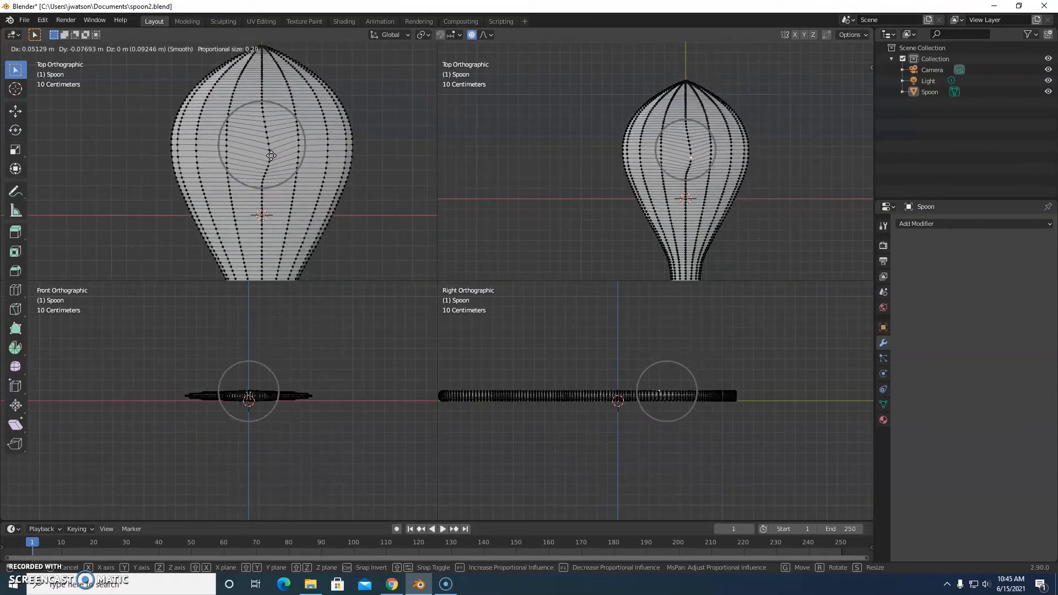
scroll(271, 156, "up", 3)
scroll(271, 156, "down", 10)
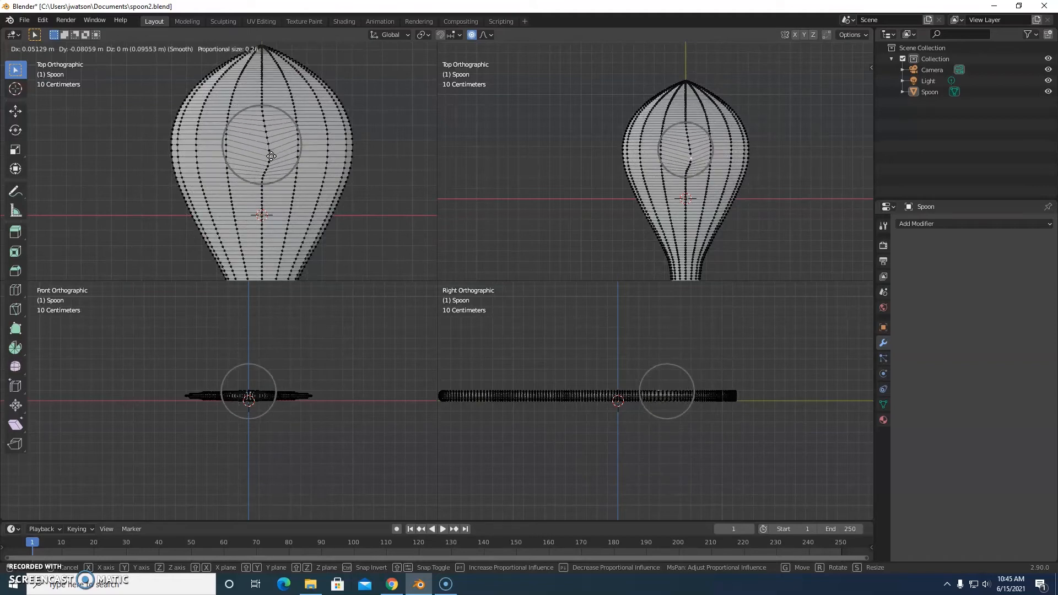
scroll(271, 156, "up", 4)
scroll(271, 155, "down", 4)
scroll(271, 156, "up", 2)
left_click(271, 163)
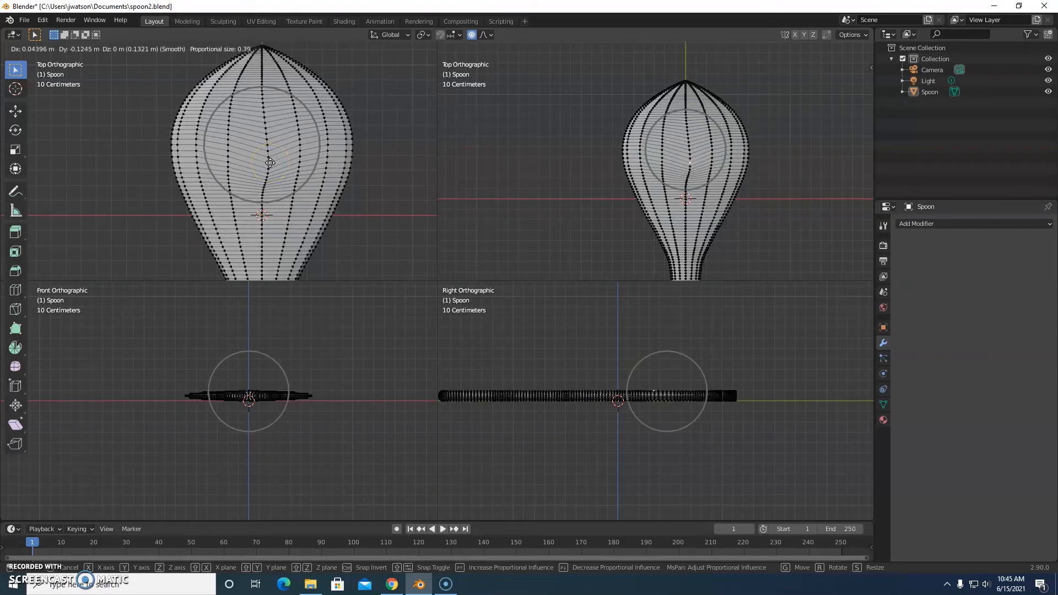
- Move the bowl's center vertex about 0.52 m down along global Z with Smooth falloff and a proportional size of 1.10
key("z")
scroll(270, 162, "down", 3)
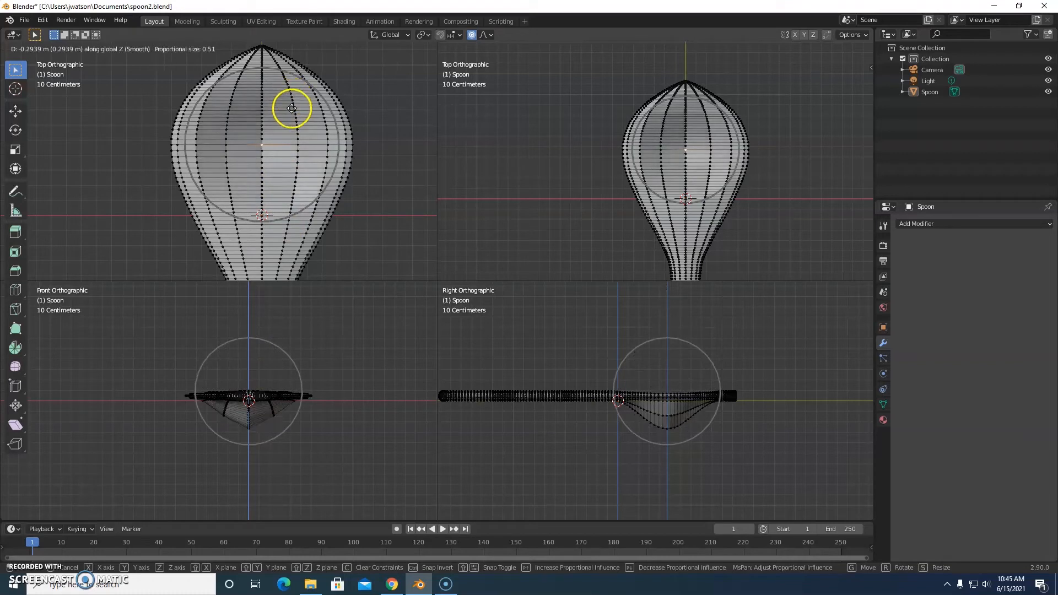
scroll(293, 98, "up", 6)
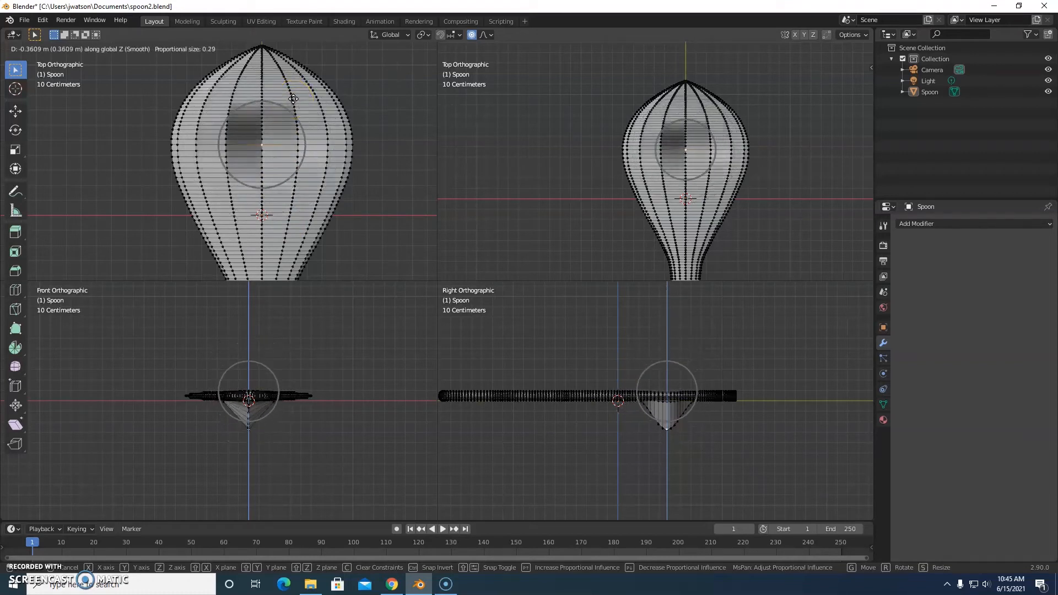
scroll(292, 130, "up", 4)
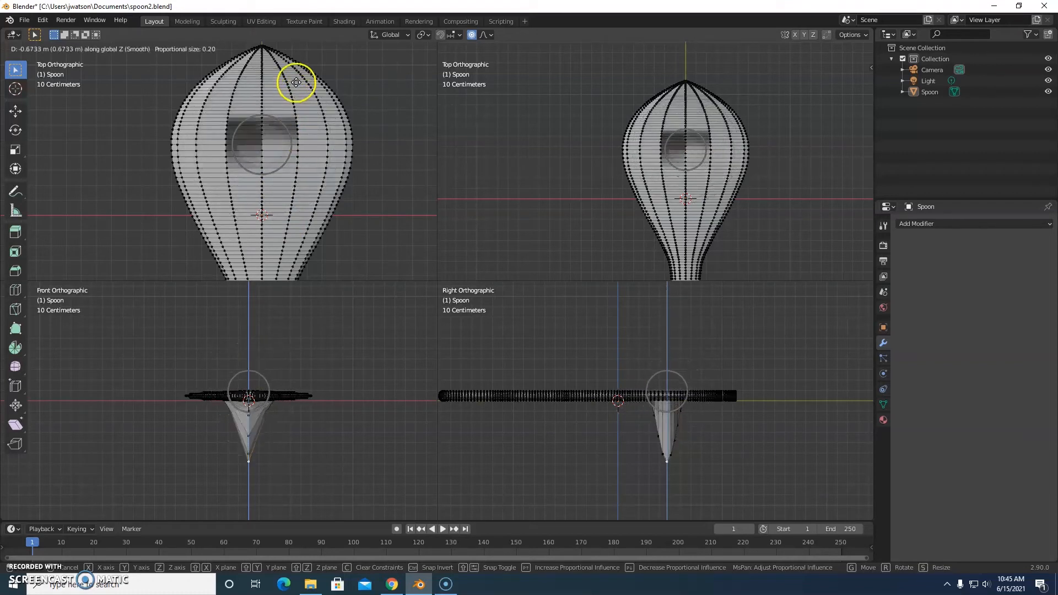
scroll(298, 86, "down", 13)
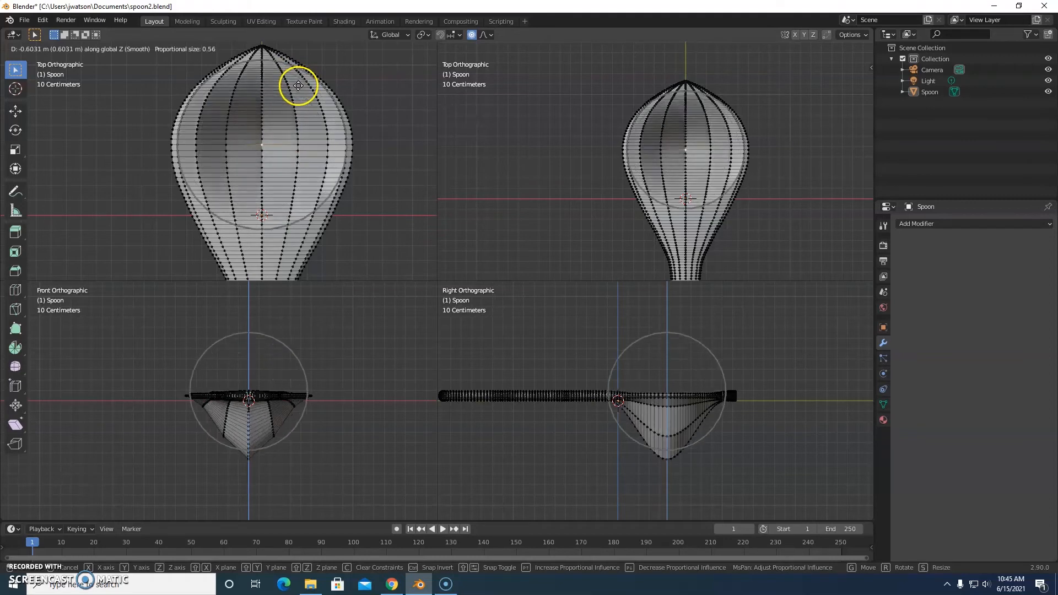
scroll(298, 86, "down", 5)
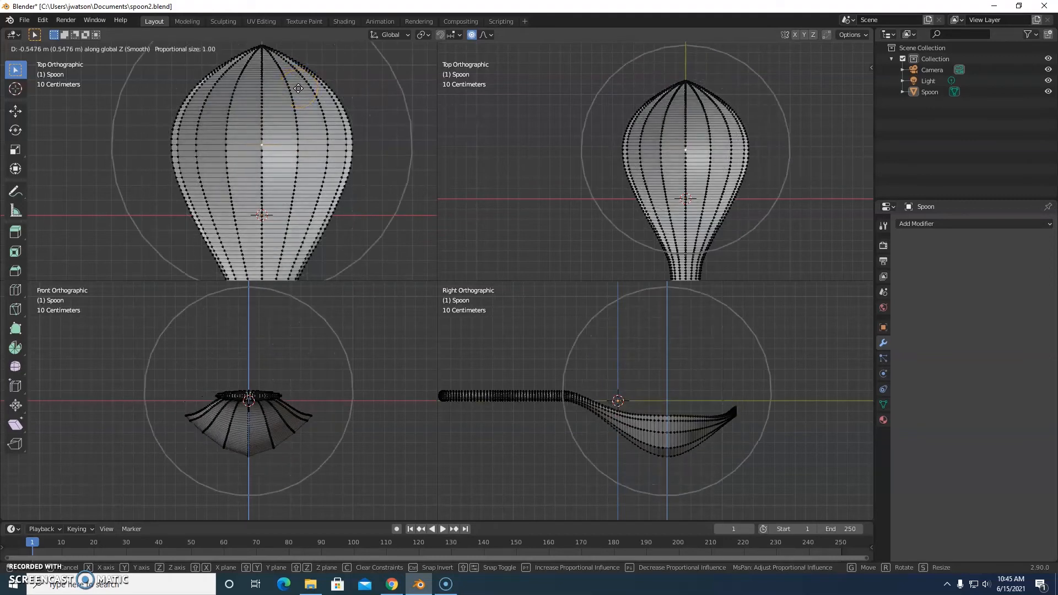
scroll(298, 88, "up", 1)
scroll(299, 88, "down", 1)
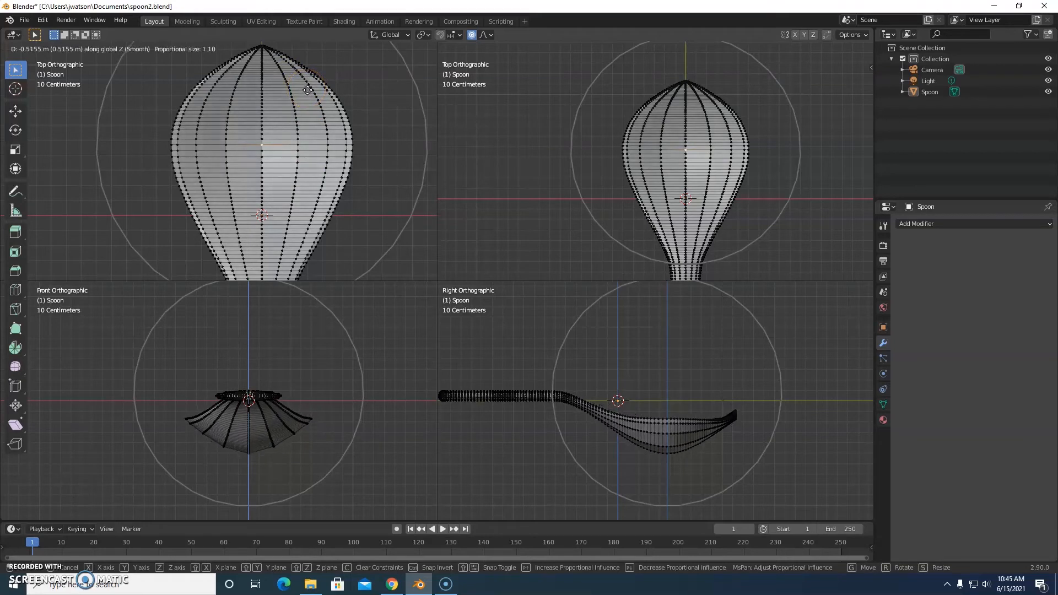
left_click(307, 90)
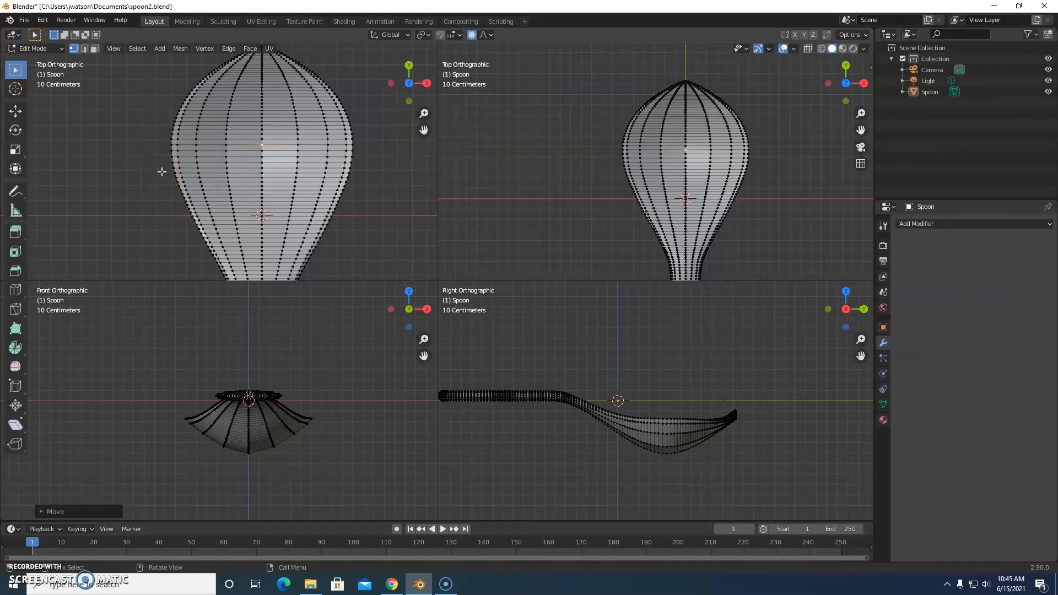
- Leave Quad View and examine the hollowed bowl as a solid surface in Object Mode
key("ctrl+alt+q")
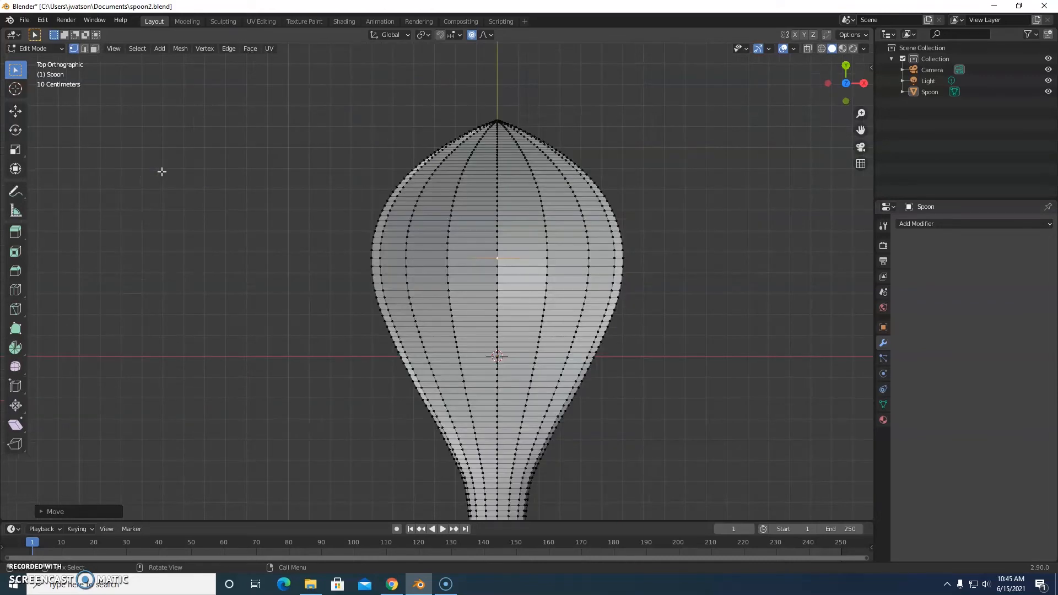
middle_click_drag(638, 394, 233, 338)
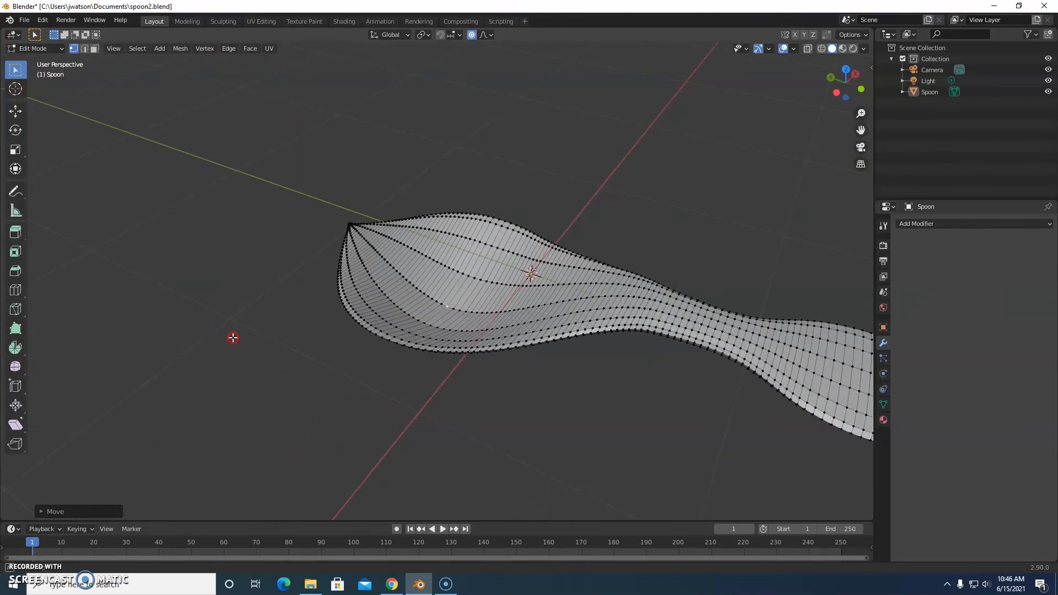
left_click(59, 49)
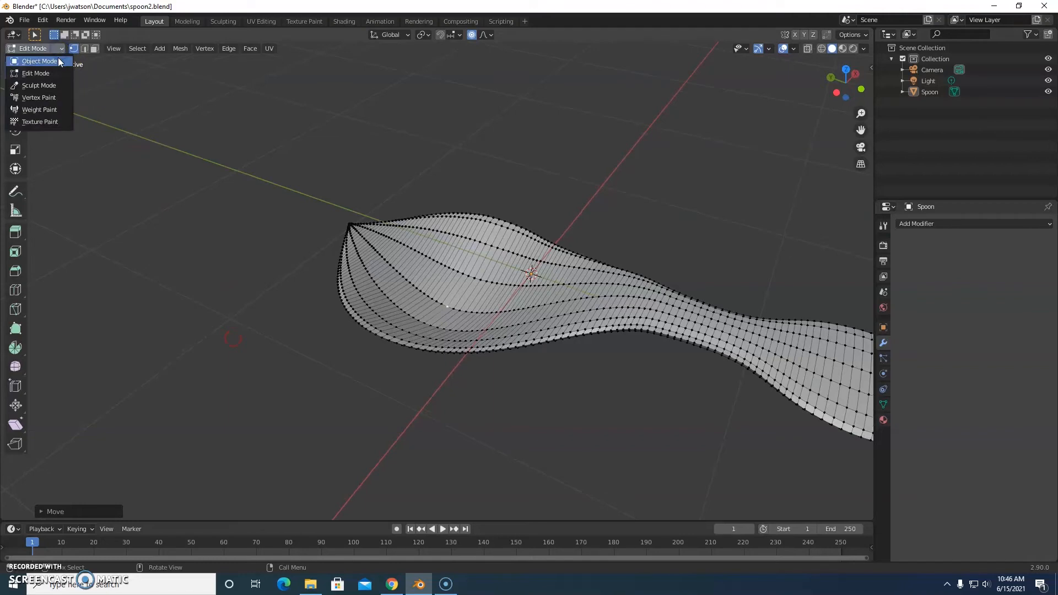
left_click(59, 62)
middle_click_drag(524, 338, 727, 335)
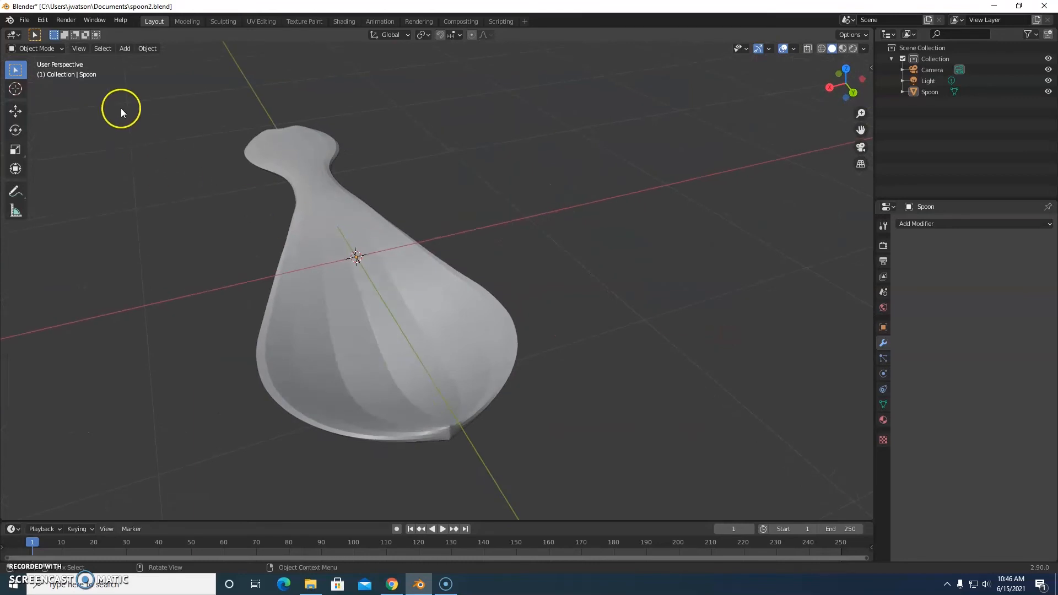
- Return the spoon to Edit Mode in Quad View and select a vertex in the middle of the handle's wide end
left_click(51, 50)
left_click(47, 73)
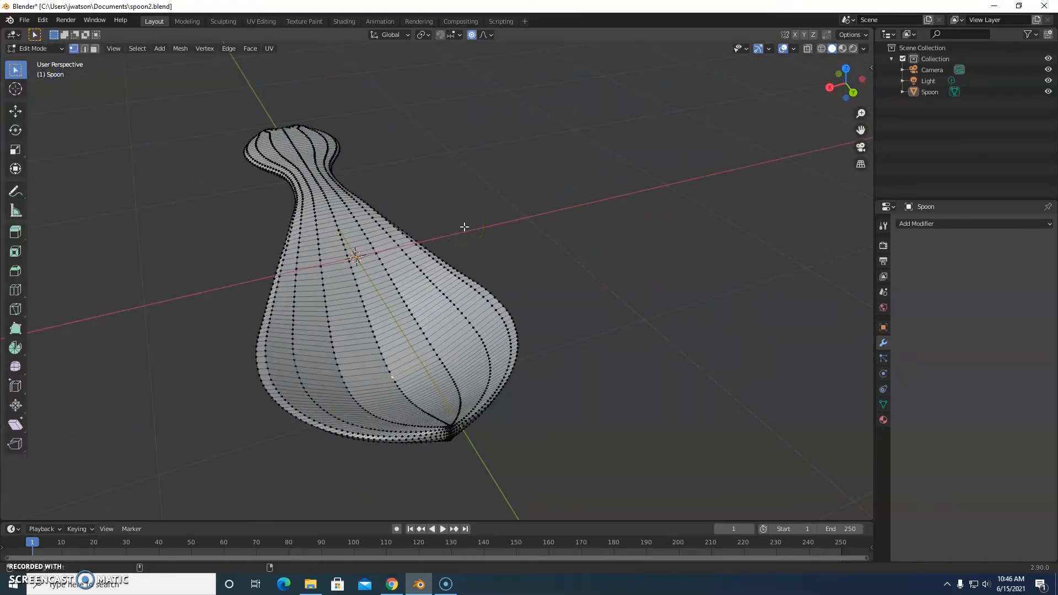
key("ctrl+alt+q")
left_click(249, 181)
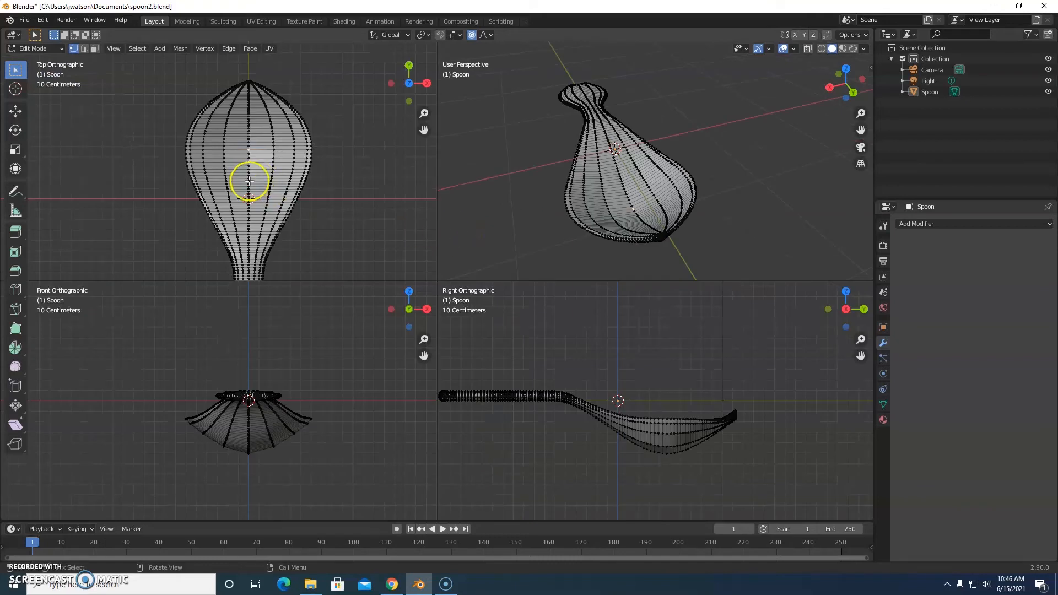
middle_click_drag(276, 230, 283, 103, "shift")
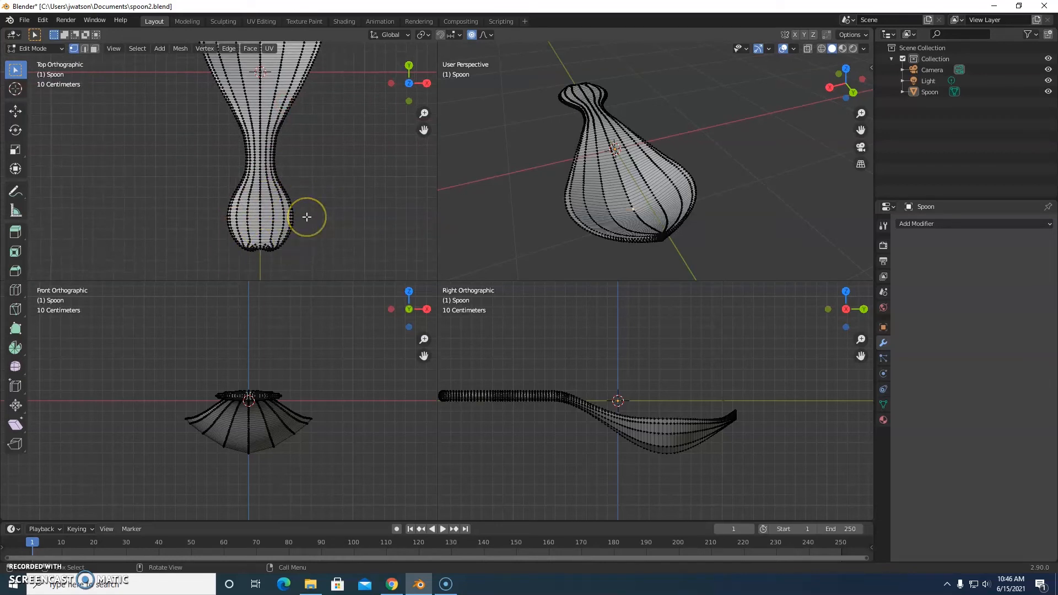
left_click(260, 221)
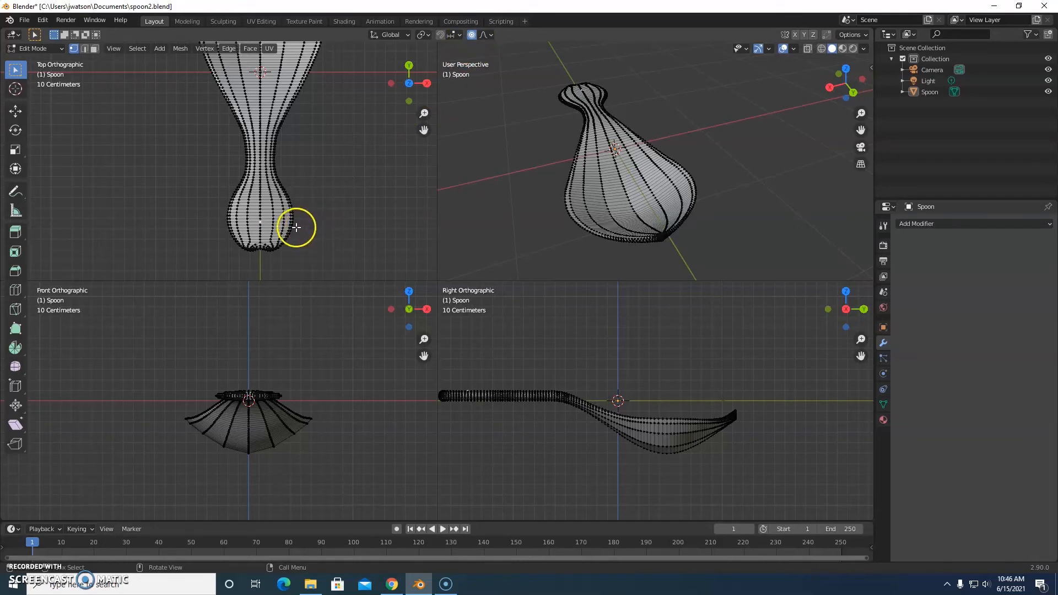
- Raise the handle end along global Z with a proportional size of 1.33 so the handle curves smoothly up from the bowl
key("g")
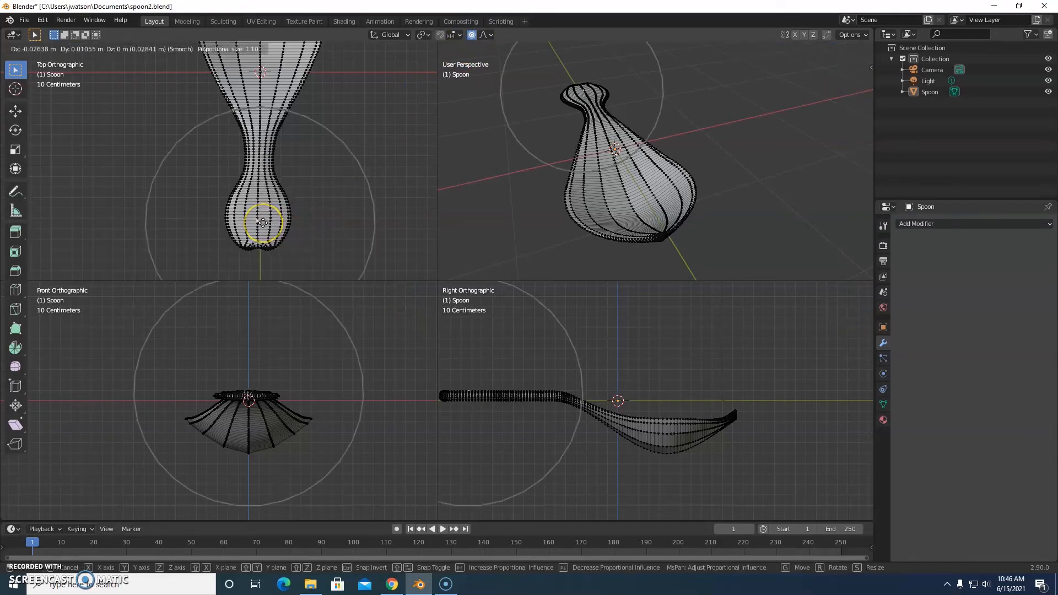
key("z")
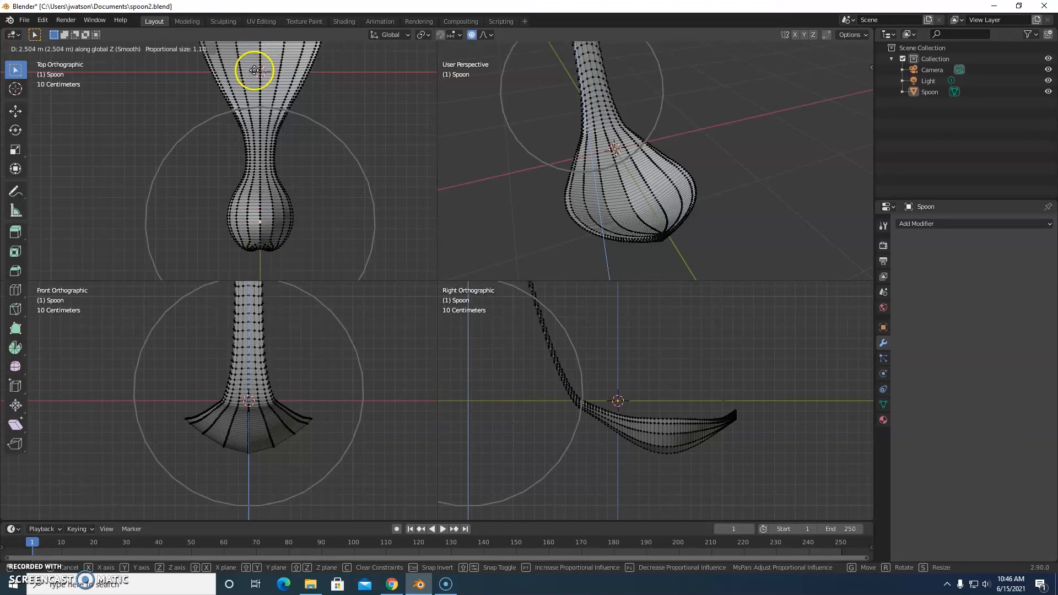
scroll(248, 266, "down", 4)
scroll(247, 269, "up", 9)
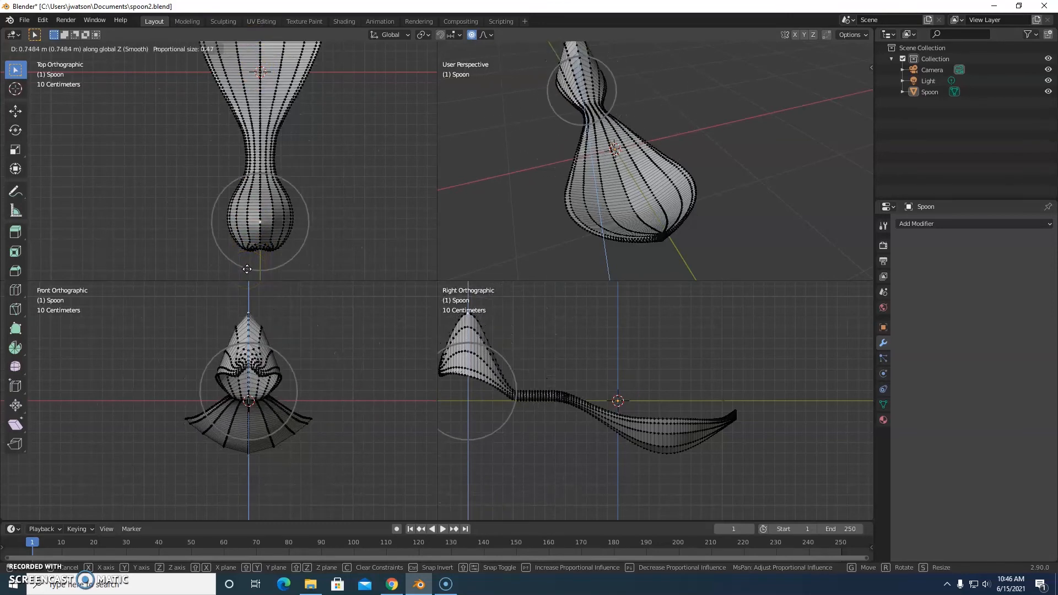
scroll(247, 269, "down", 11)
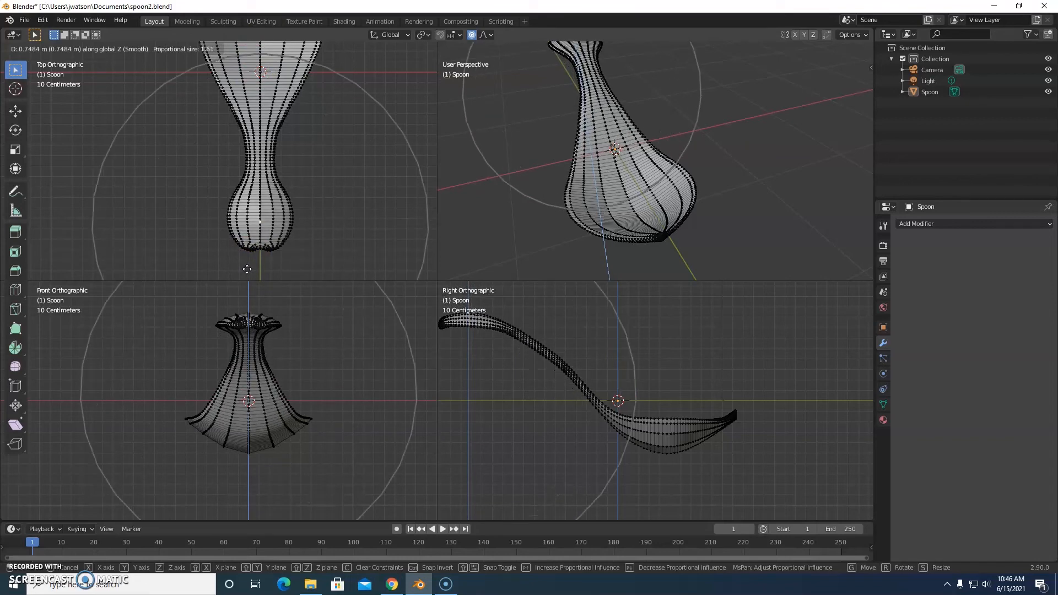
scroll(247, 270, "up", 4)
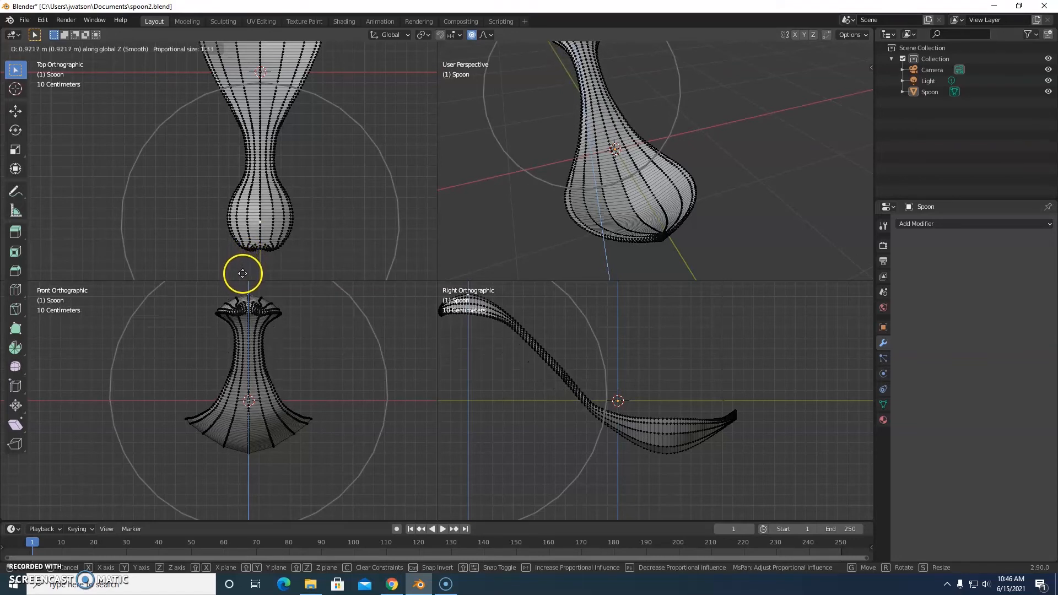
left_click(242, 269)
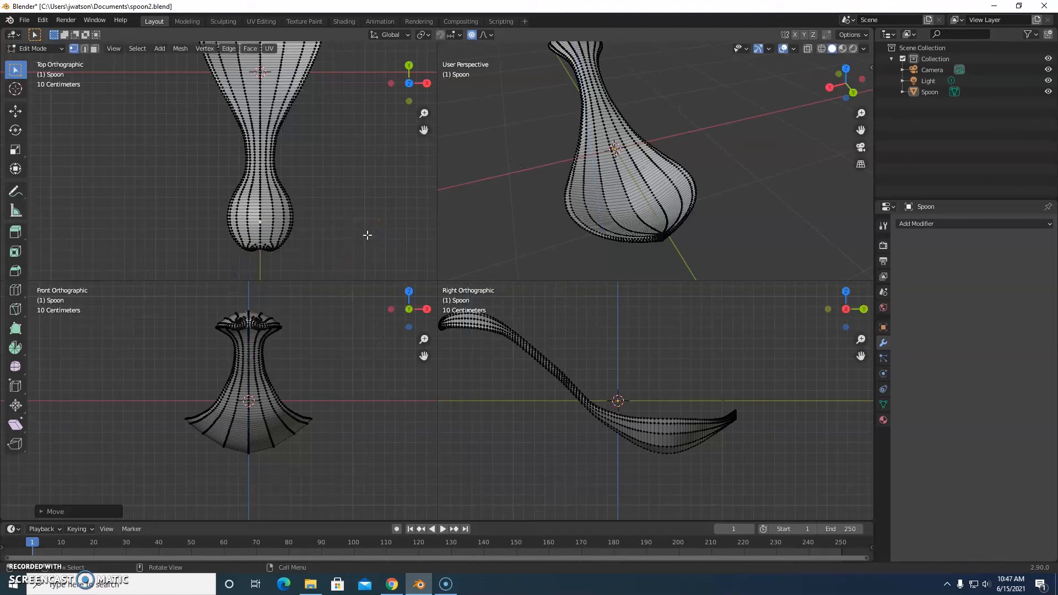
- Return to a single viewport and examine the curved spoon mesh from the side
key("ctrl+alt+q")
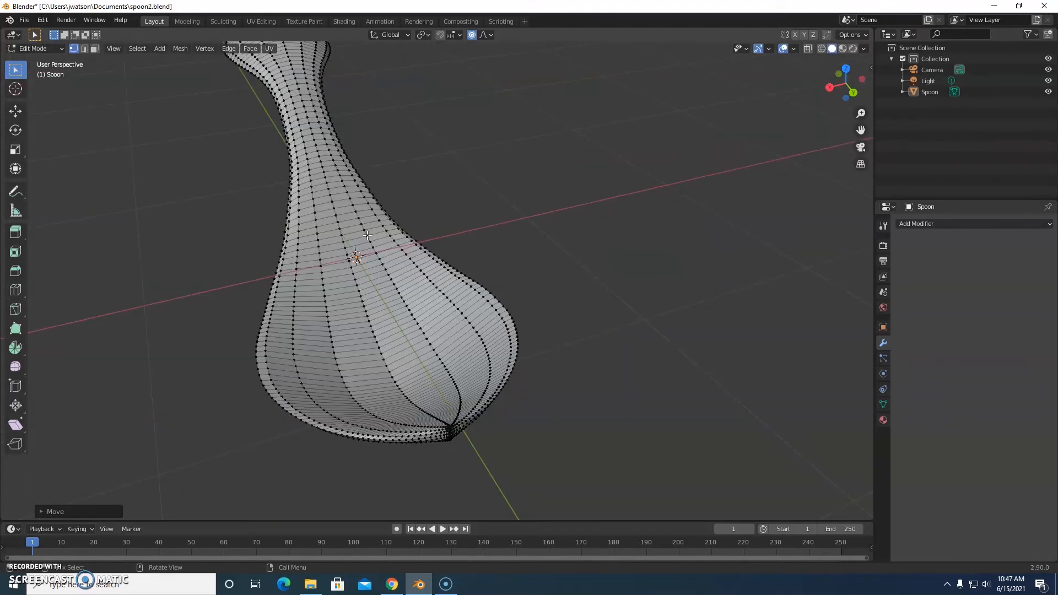
middle_click_drag(435, 241, 307, 196)
middle_click_drag(657, 249, 407, 278)
middle_click_drag(477, 312, 409, 281)
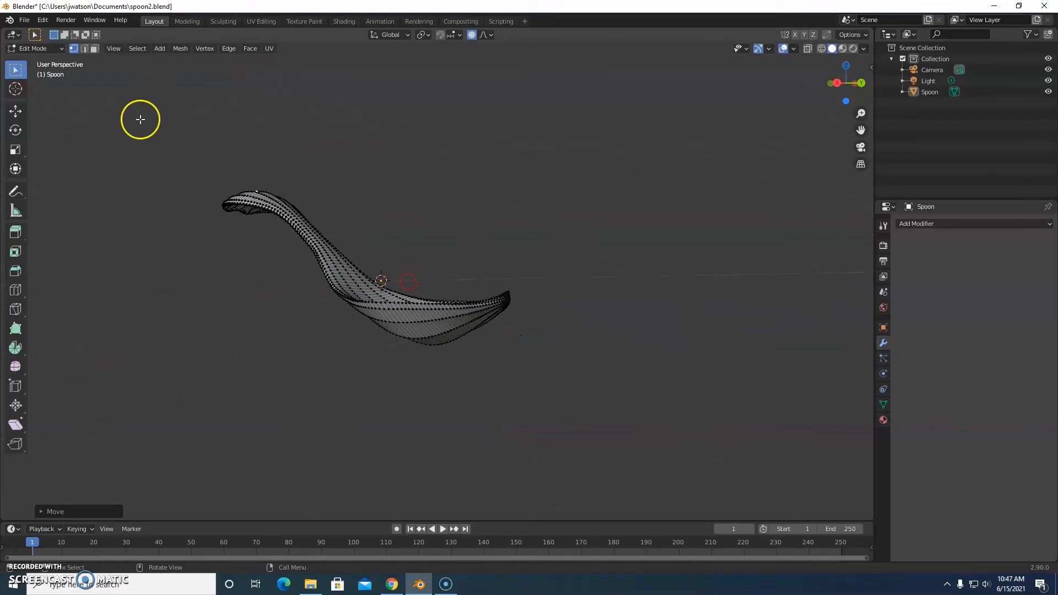
- Switch the spoon to Object Mode and examine its bowl and raised handle from different angles
left_click(48, 49)
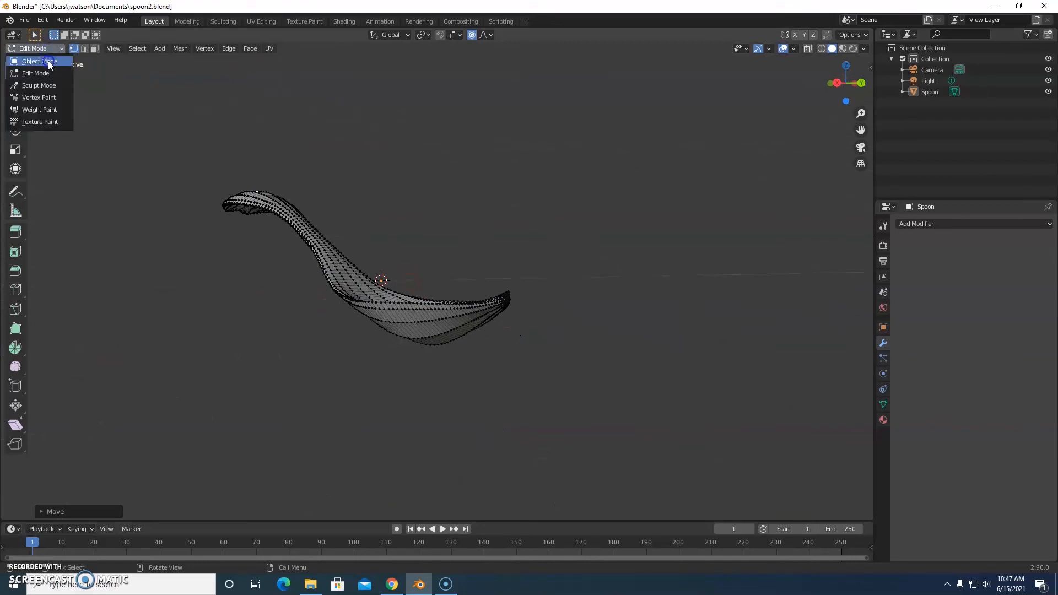
left_click(39, 61)
mouse_move(524, 220)
middle_mouse_down()
mouse_move(522, 264)
mouse_move(482, 362)
mouse_move(346, 369)
mouse_move(304, 291)
mouse_move(310, 226)
middle_mouse_up()
left_click(564, 326)
middle_click_drag(565, 325, 372, 300)
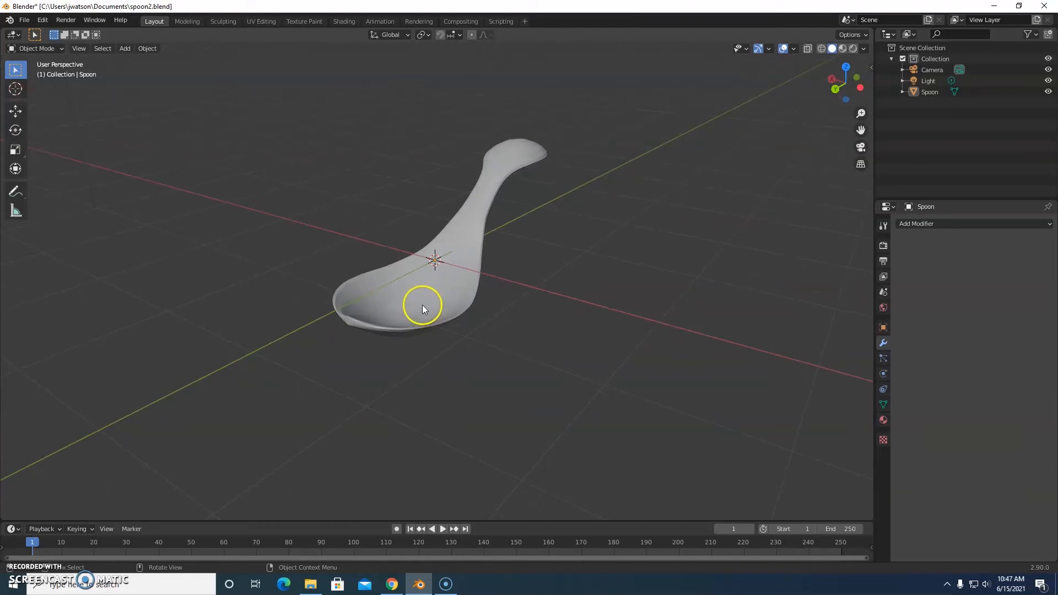
- Switch to the Shading workspace and replace the spoon's existing material with a new one
middle_click_drag(421, 290, 497, 299)
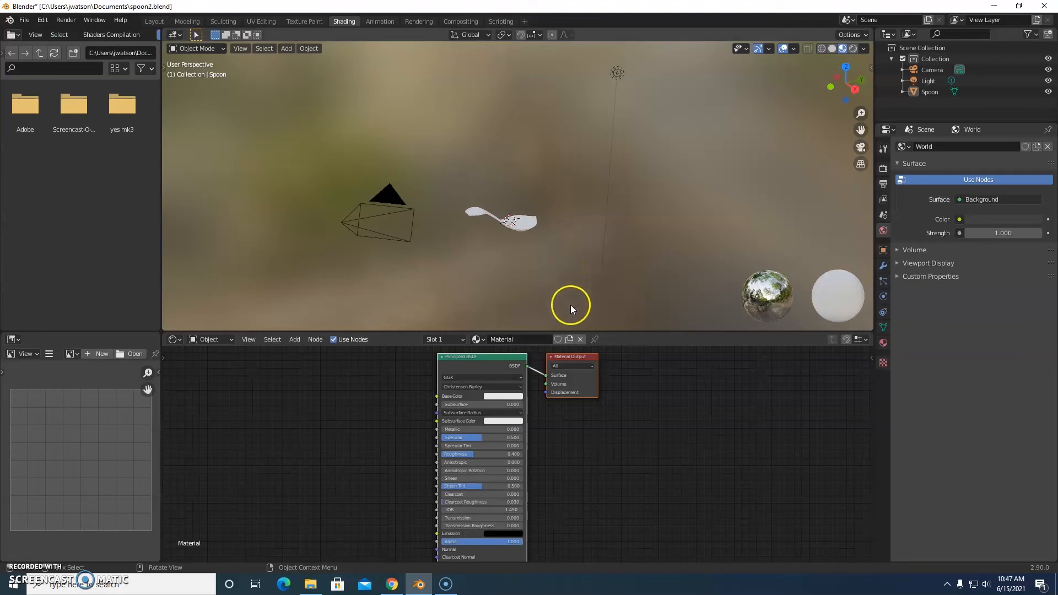
left_click(581, 339)
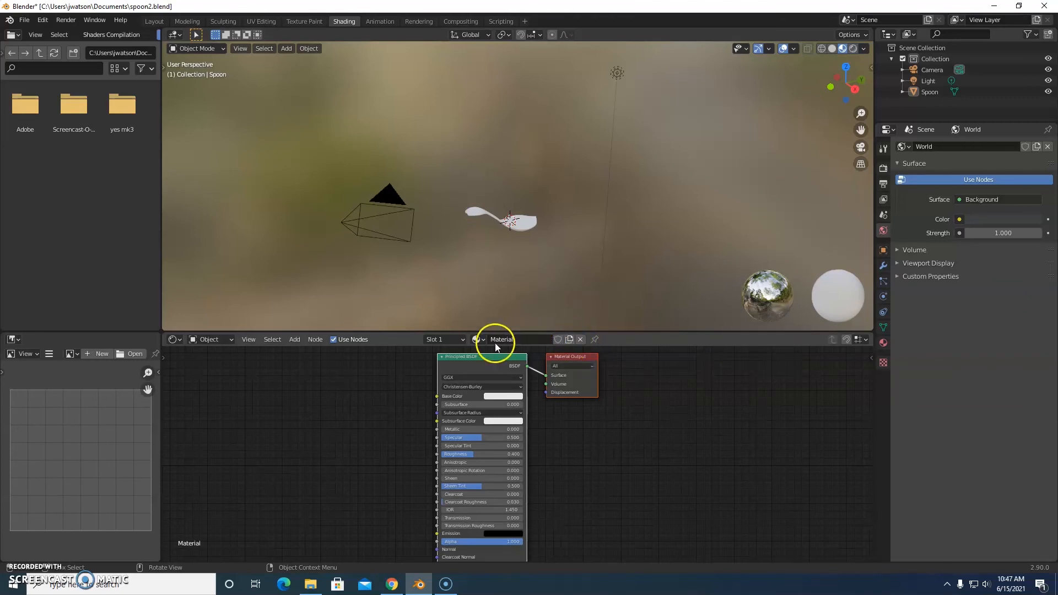
left_click(581, 339)
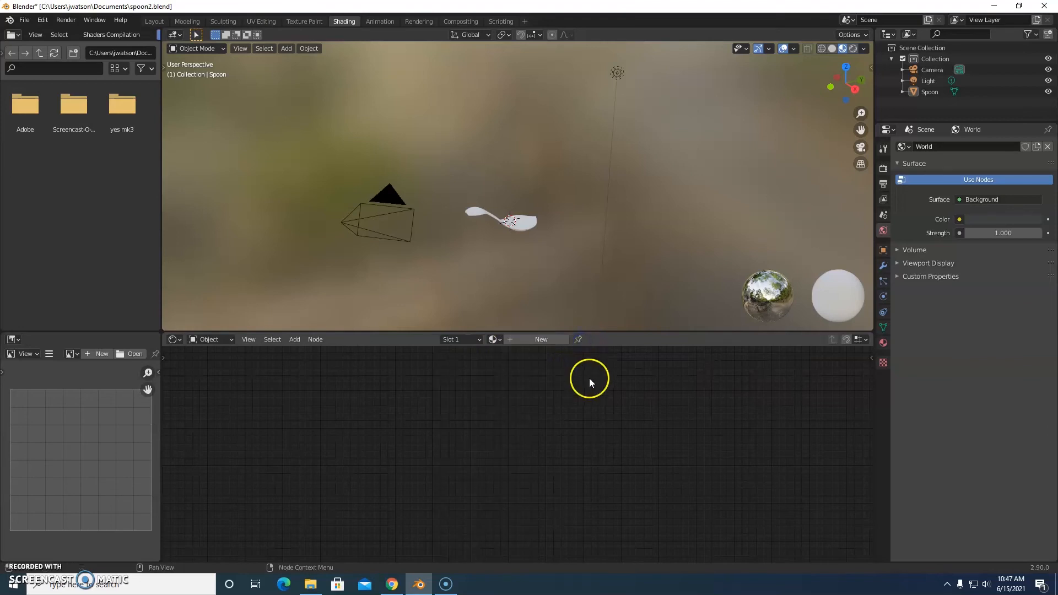
left_click(553, 340)
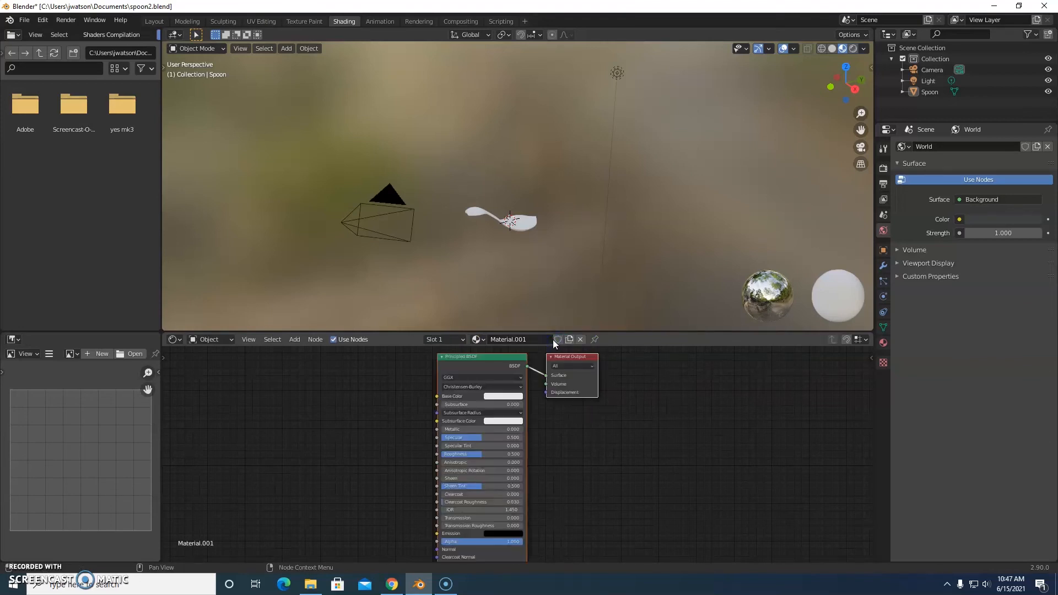
- Rename the spoon's new material to shinySurface
left_click(528, 339)
left_click(492, 339)
left_click_drag(492, 339, 524, 338)
type("shinySurface")
key("Return")
- Set the Metallic value of the shinySurface material's Principled BSDF to 1 and inspect the spoon's surface
scroll(524, 234, "up", 5)
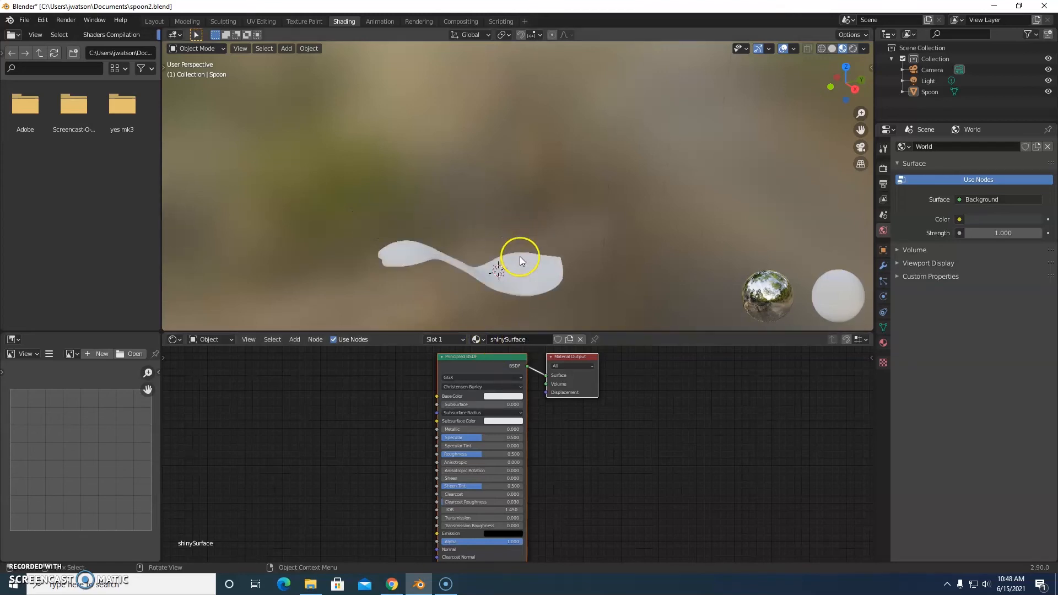
middle_click_drag(532, 292, 472, 170)
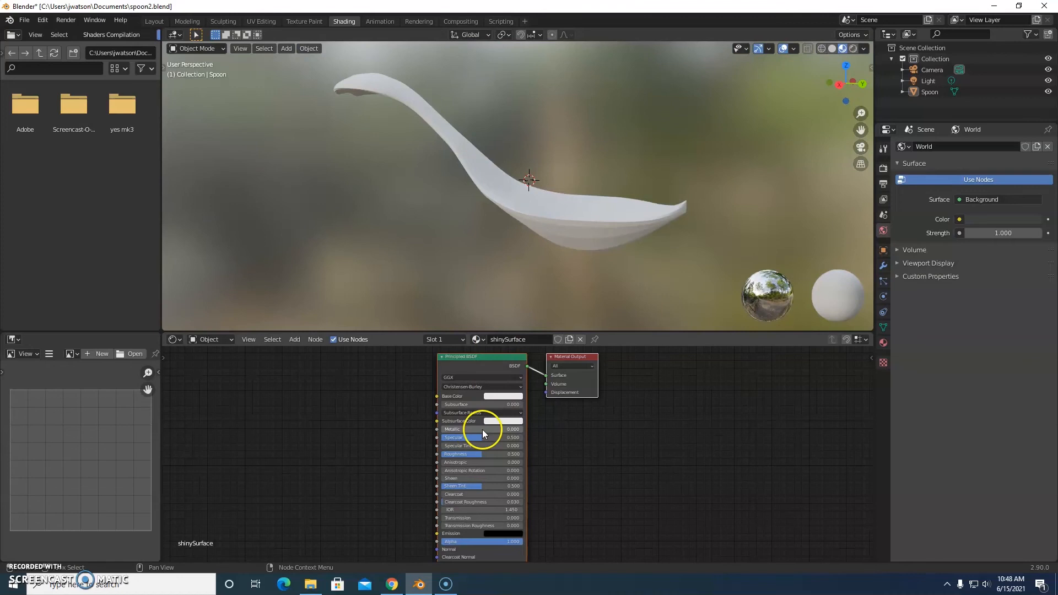
left_click(449, 429)
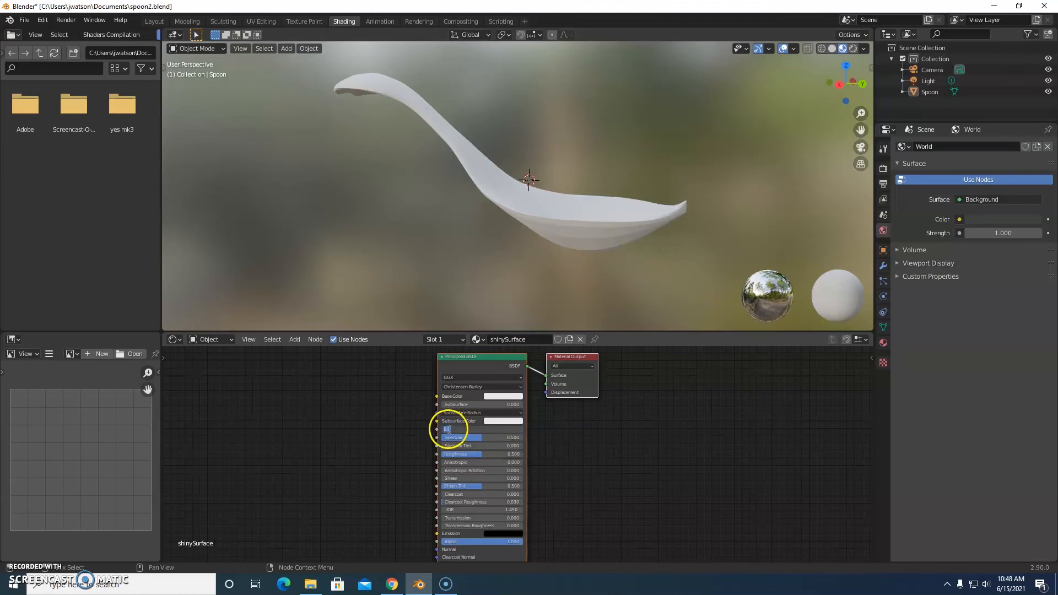
type("1")
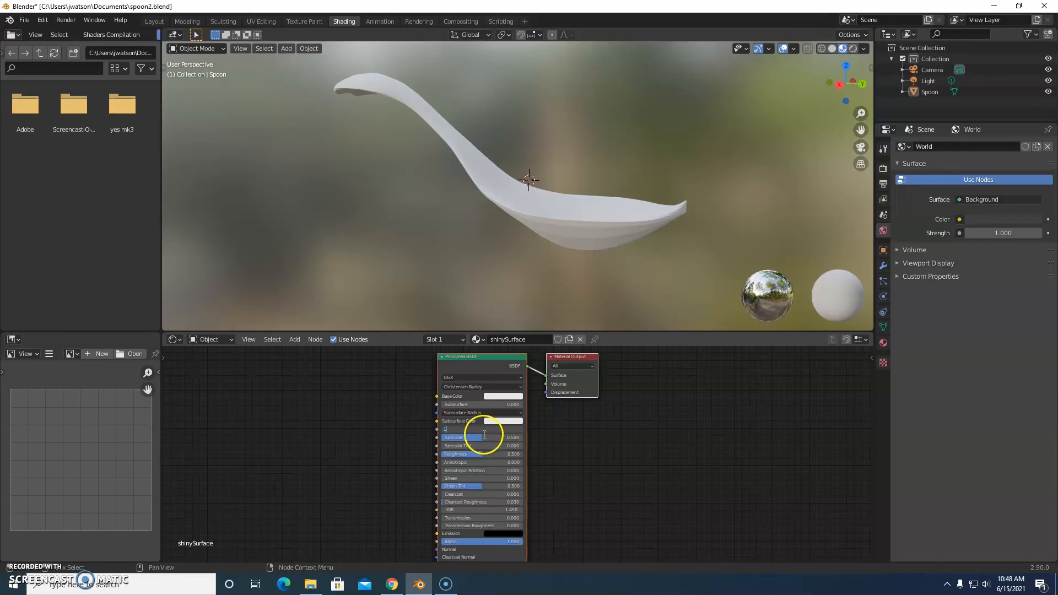
mouse_move(639, 223)
middle_mouse_down()
mouse_move(560, 273)
mouse_move(623, 227)
mouse_move(506, 227)
mouse_move(469, 198)
mouse_move(595, 201)
mouse_move(540, 141)
mouse_move(444, 108)
mouse_move(414, 131)
middle_mouse_up()
middle_click_drag(615, 144, 434, 266)
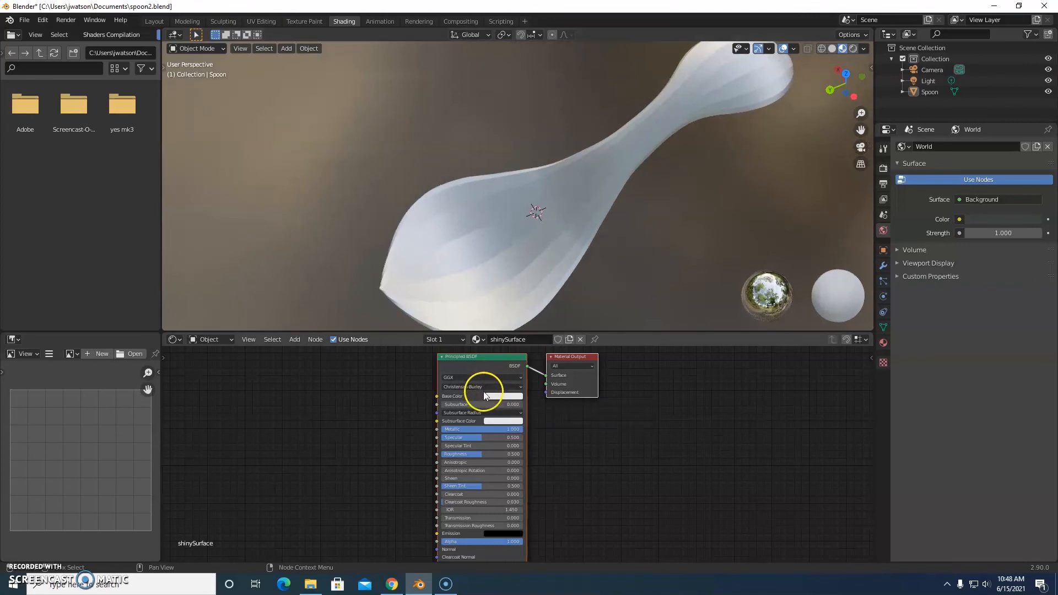
- Set the Roughness of the Principled BSDF to 0 and examine the reflections on the spoon
left_click(468, 455)
left_click(467, 461)
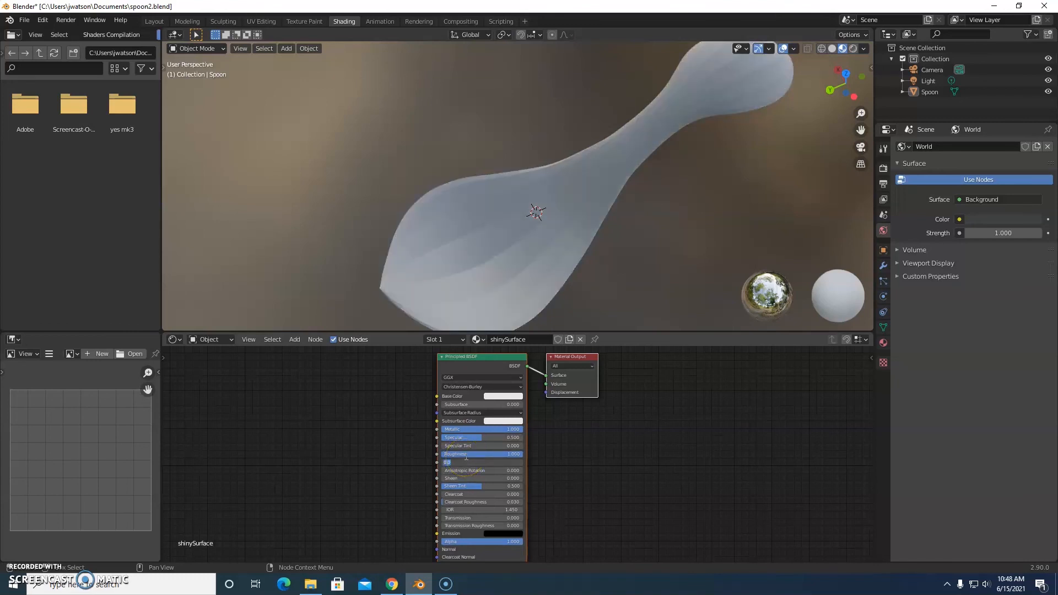
left_click(466, 455)
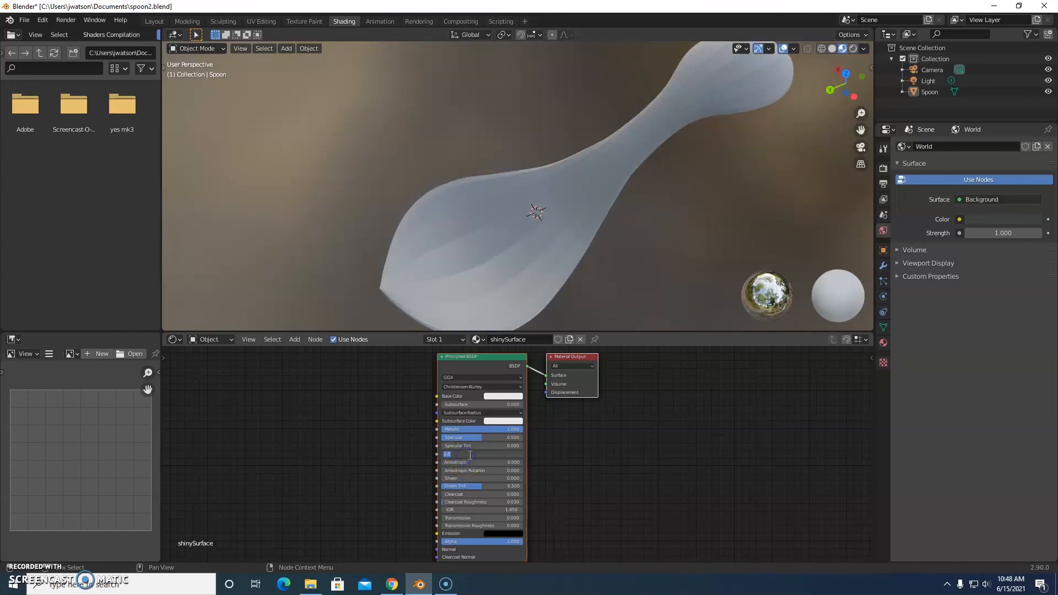
type("0")
key("Return")
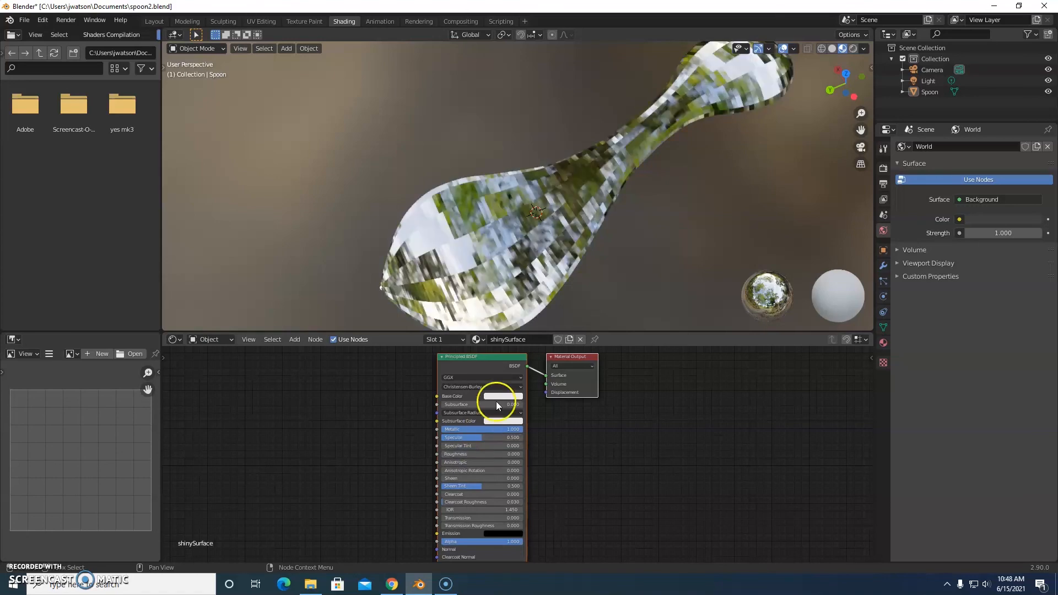
middle_click_drag(588, 260, 524, 213)
scroll(664, 219, "up", 2)
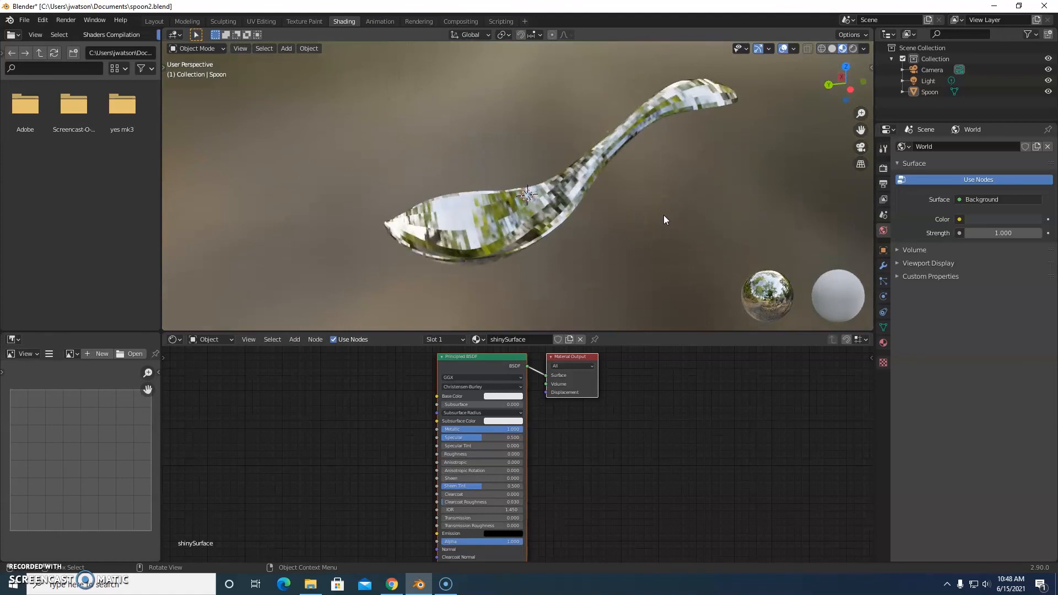